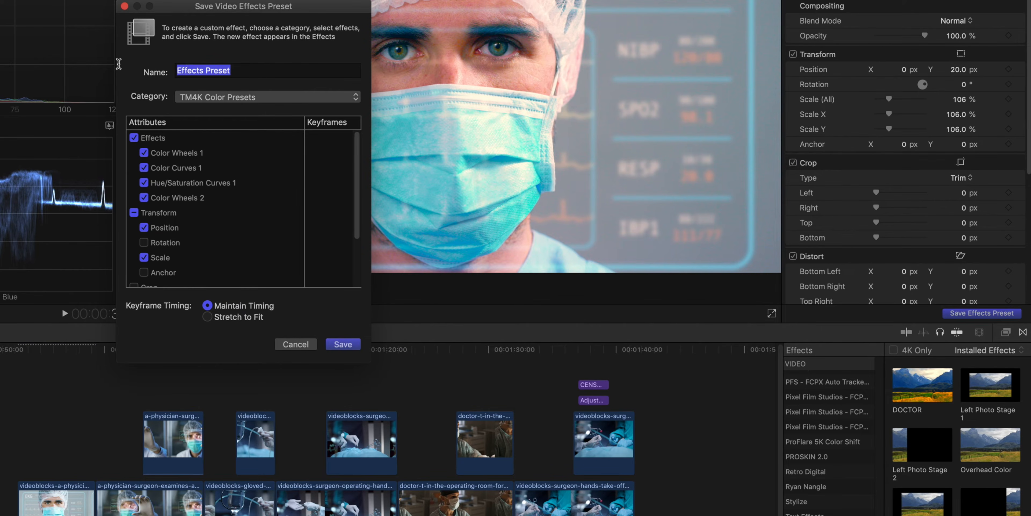
# Begin entering a name for the new video effects preset
pyautogui.write('T')
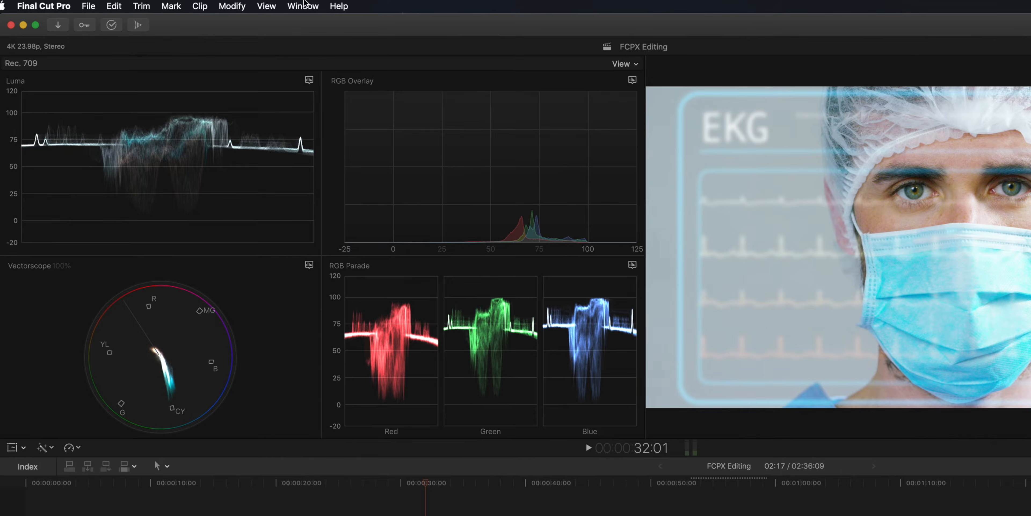
# Apply the Color & Effects workspace
pyautogui.click(303, 6)
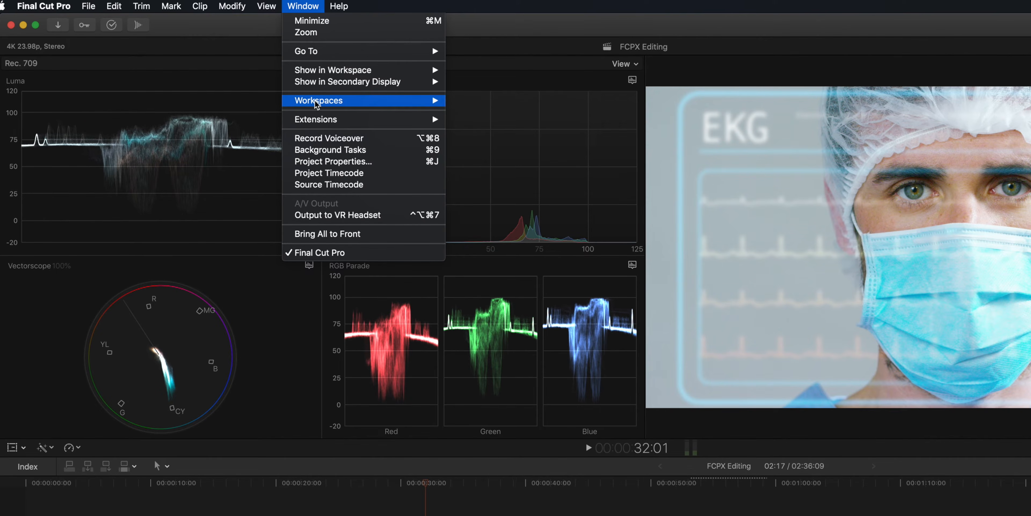
pyautogui.moveTo(316, 103)
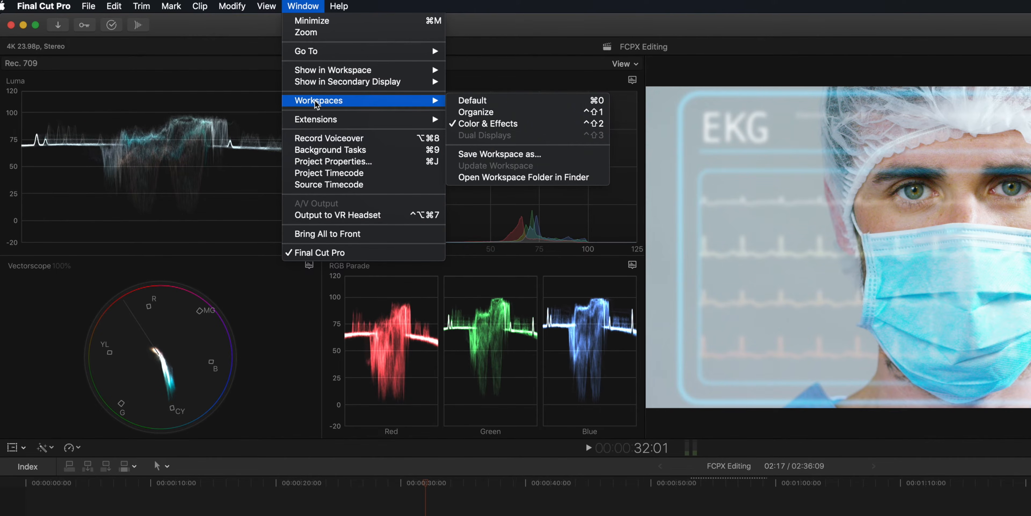
pyautogui.click(507, 124)
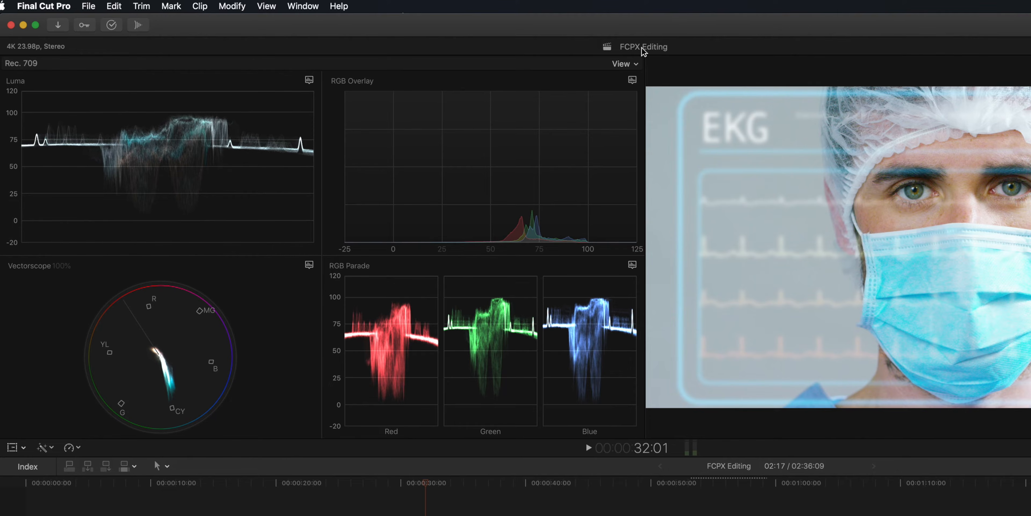
# Arrange the video scopes as two above one wide scope, and set the wide scope's channels to RGB Parade
pyautogui.click(636, 65)
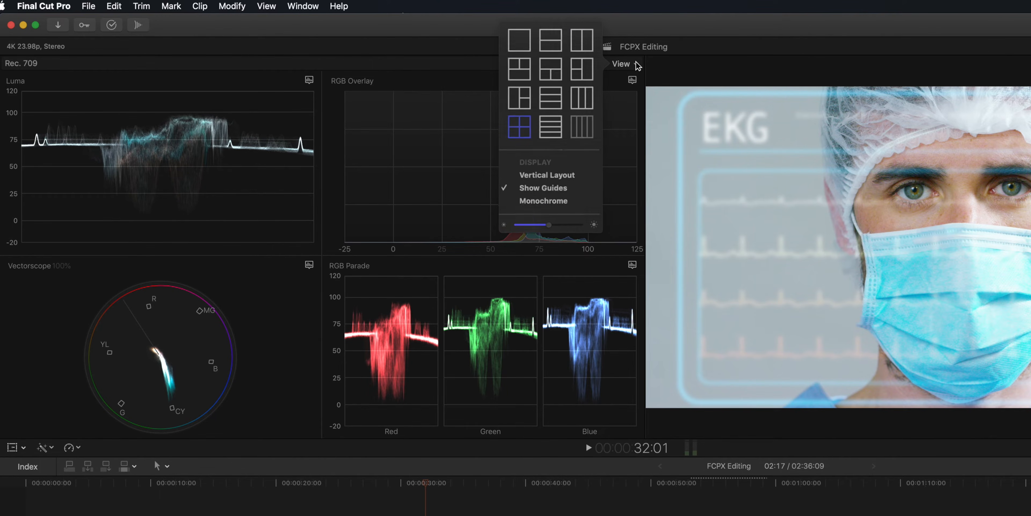
pyautogui.click(521, 69)
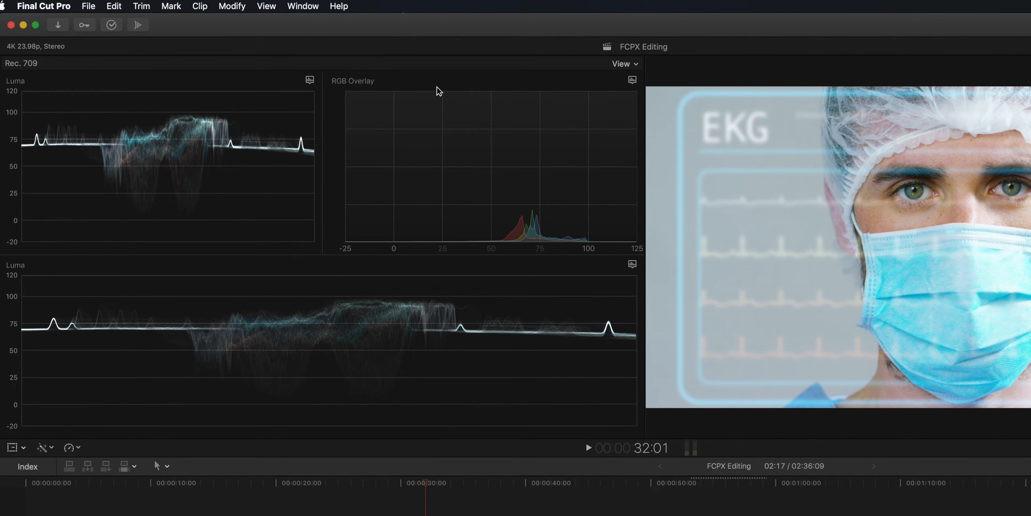
pyautogui.click(632, 80)
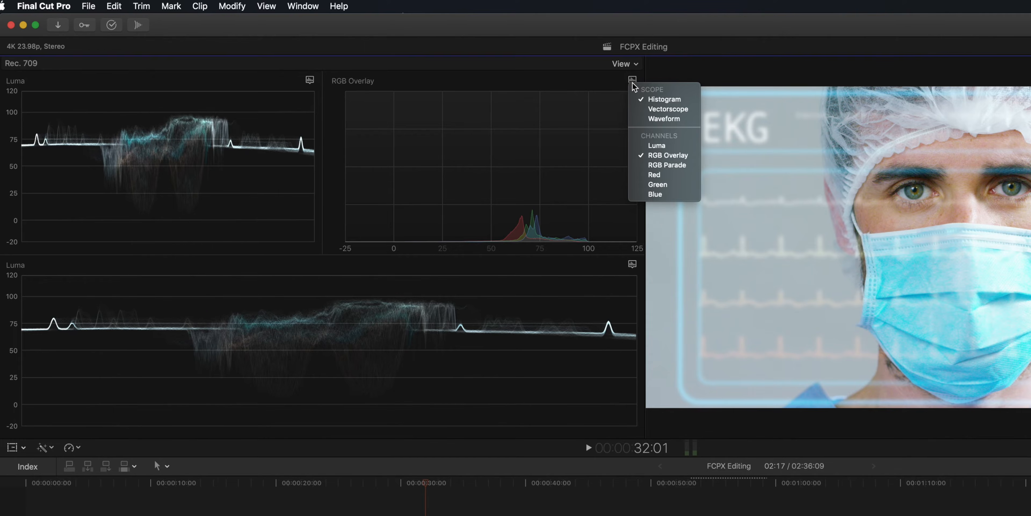
pyautogui.click(632, 264)
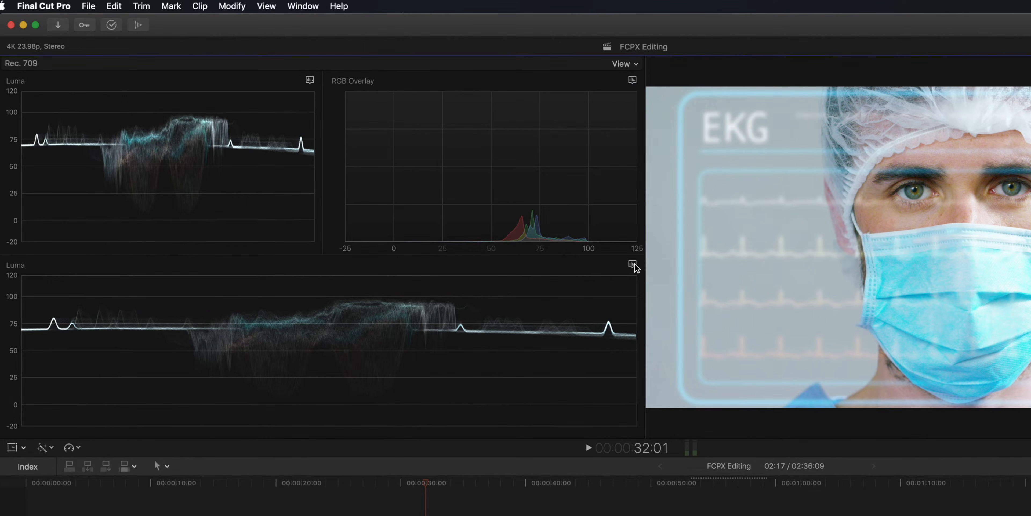
pyautogui.click(632, 264)
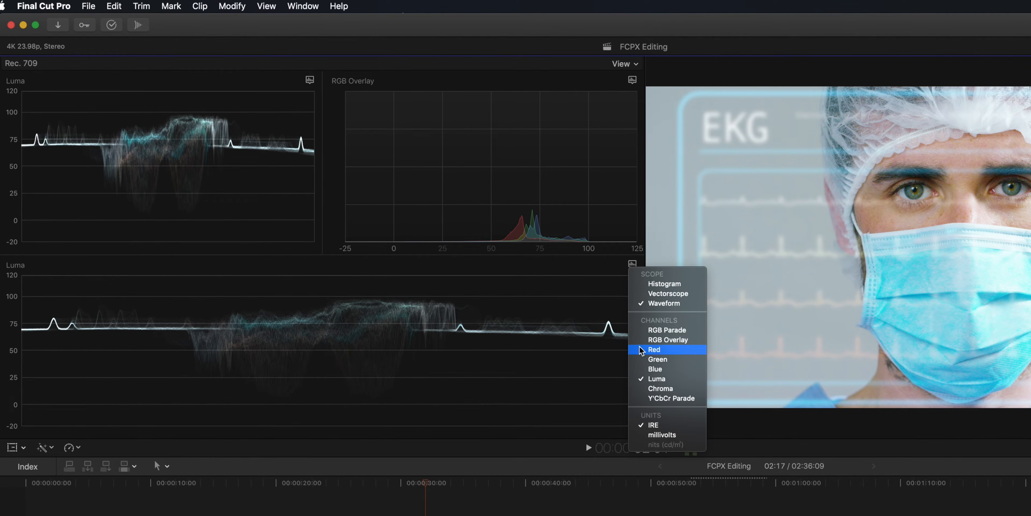
pyautogui.click(650, 329)
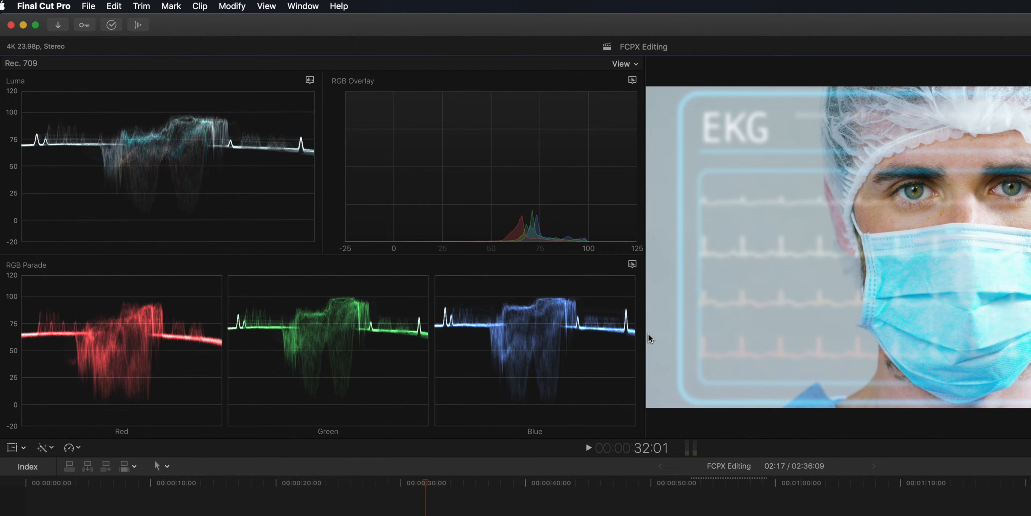
# Save the current layout as a custom workspace, named with the editor's first name followed by "Color Grade"
pyautogui.click(294, 4)
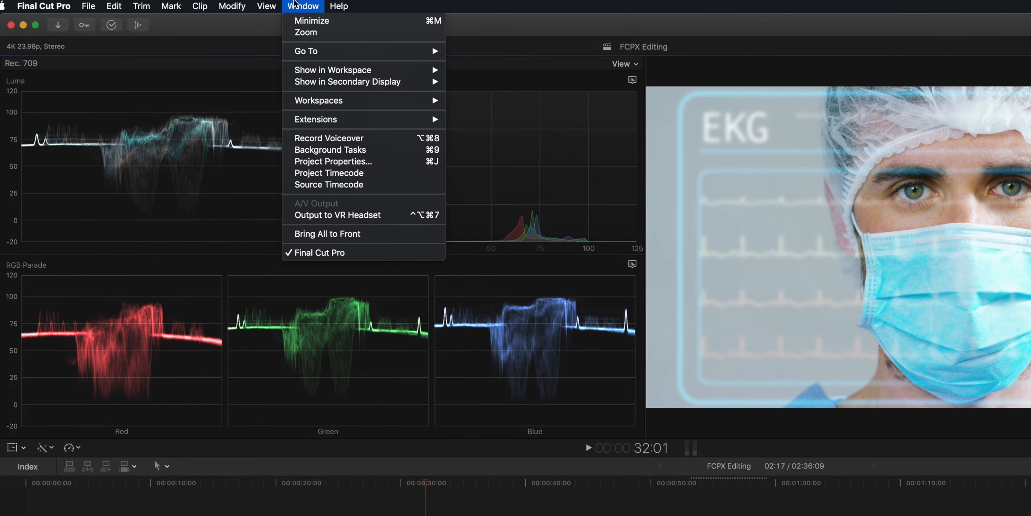
pyautogui.moveTo(405, 104)
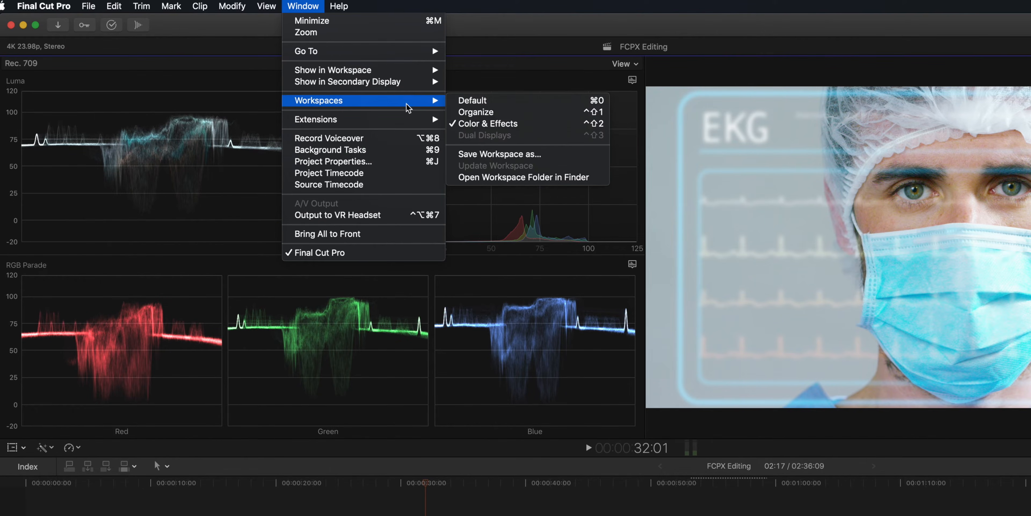
pyautogui.click(505, 155)
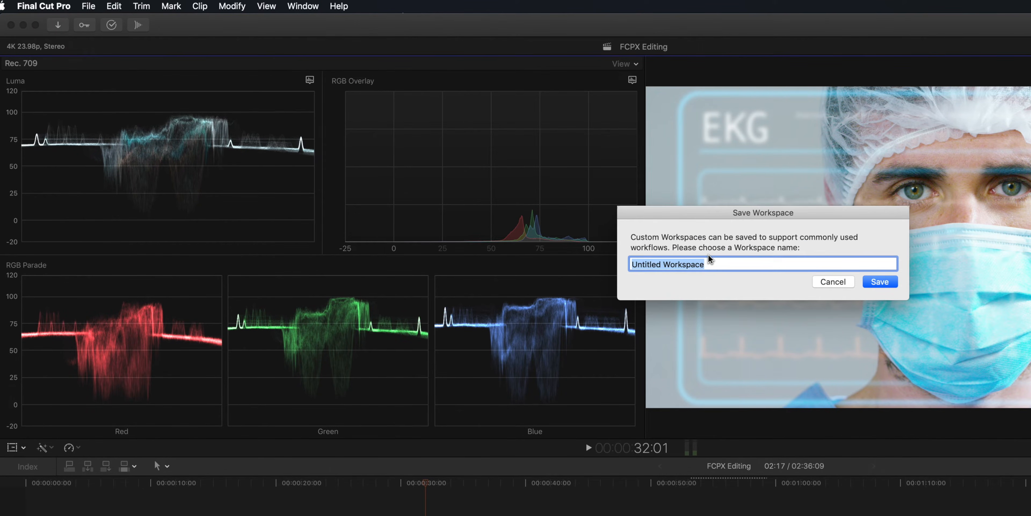
pyautogui.write('Taylor Color Grade')
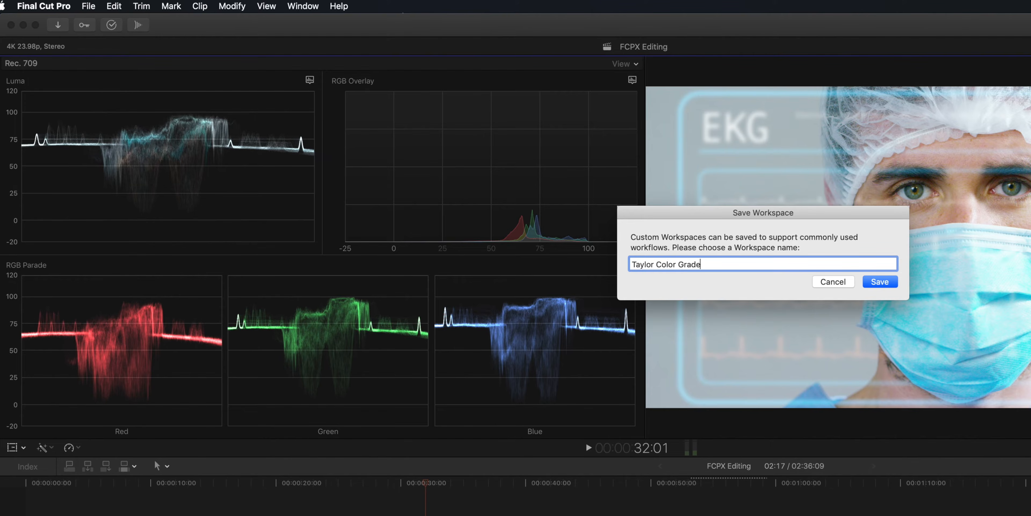
pyautogui.press('Return')
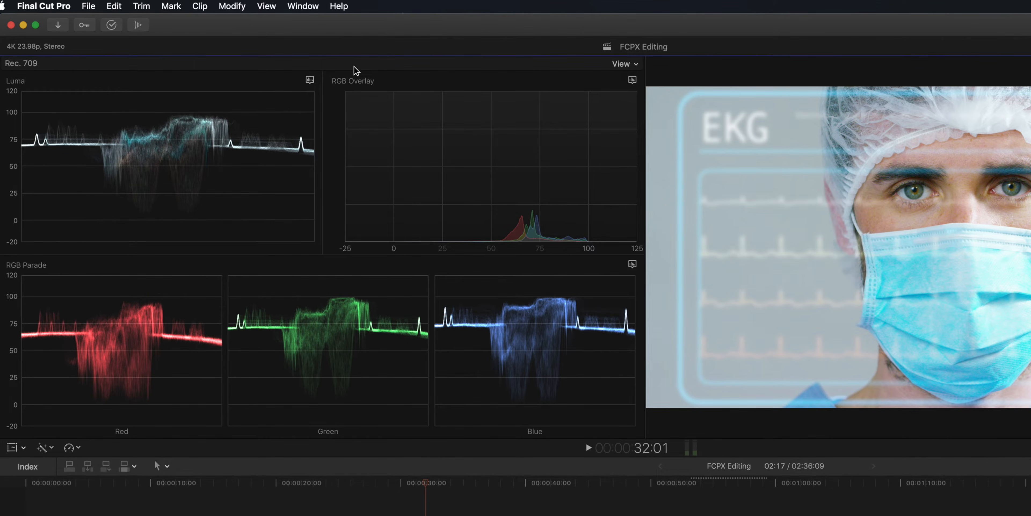
# Apply the saved custom color grading workspace from the available workspaces
pyautogui.click(229, 7)
pyautogui.moveTo(303, 6)
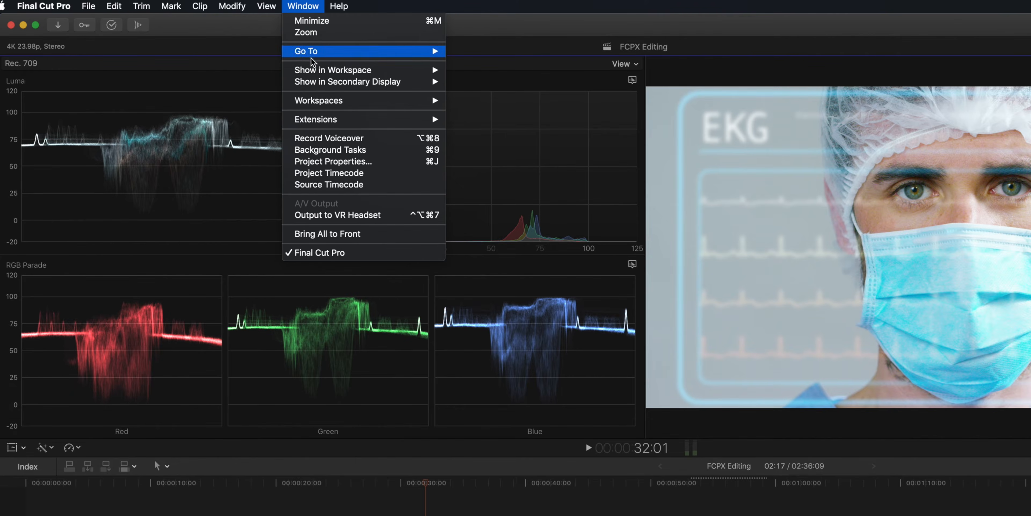
pyautogui.moveTo(359, 102)
pyautogui.click(478, 104)
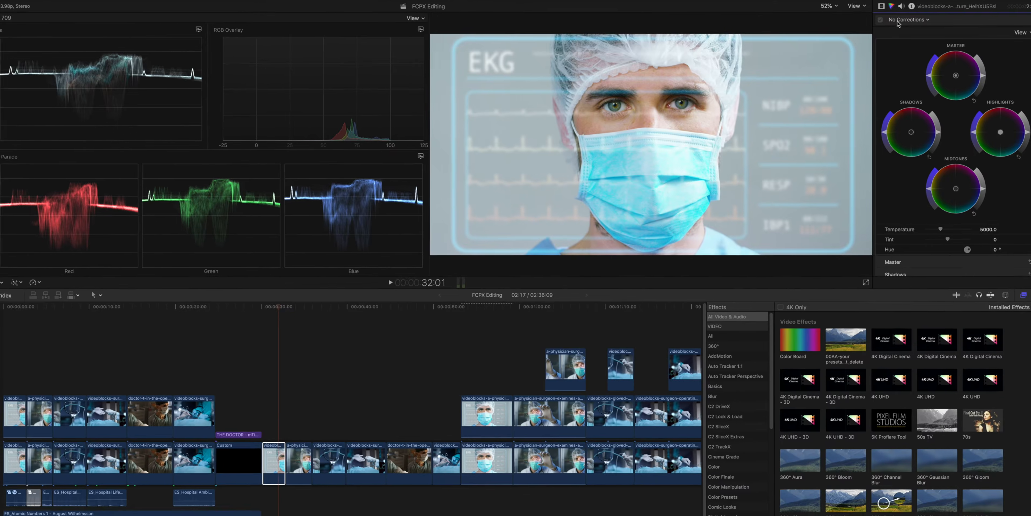
# Add a Color Board correction to the selected clip of the masked doctor
pyautogui.click(897, 20)
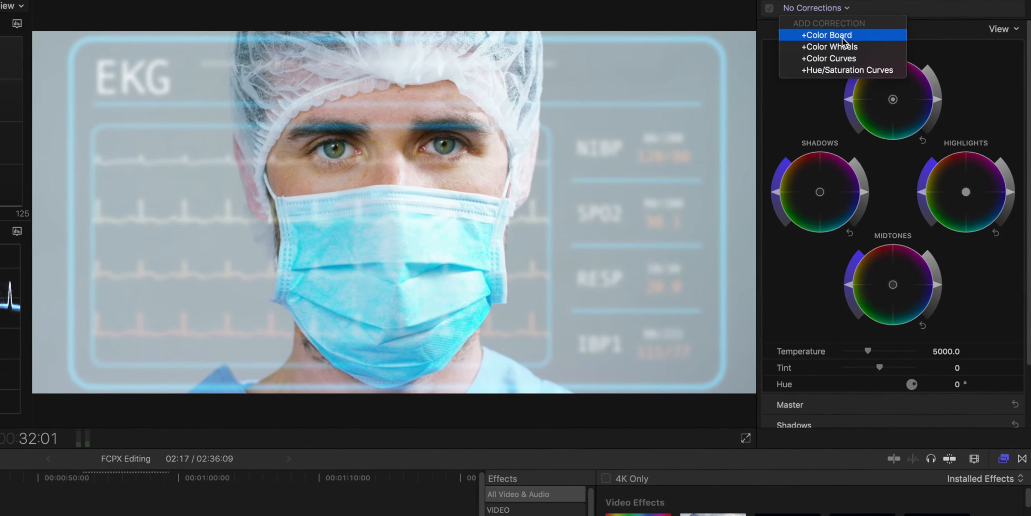
pyautogui.click(843, 35)
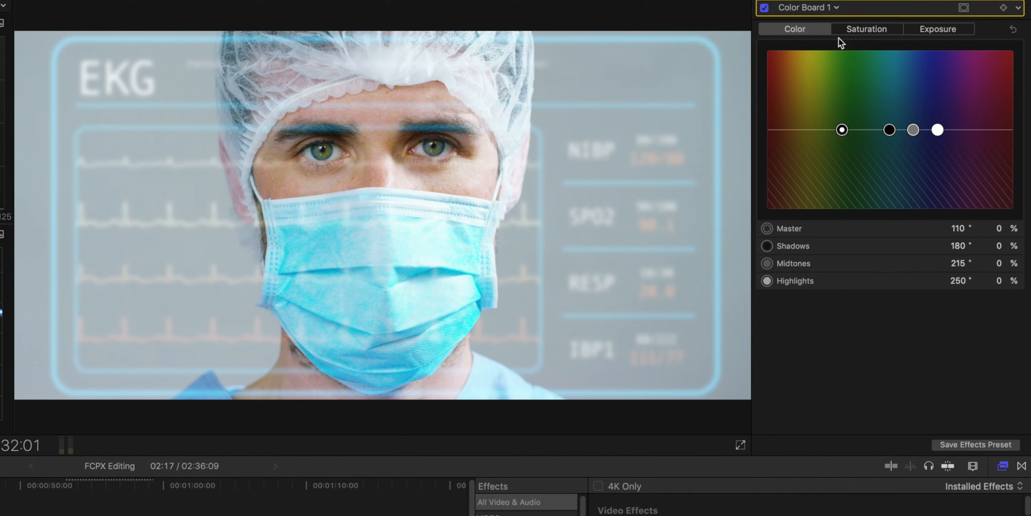
# Try tinting the clip with the Color Board's master at 82° and 2% and shadows at 155° and 11%, and reset the color values
pyautogui.moveTo(841, 129); pyautogui.dragTo(780, 130)
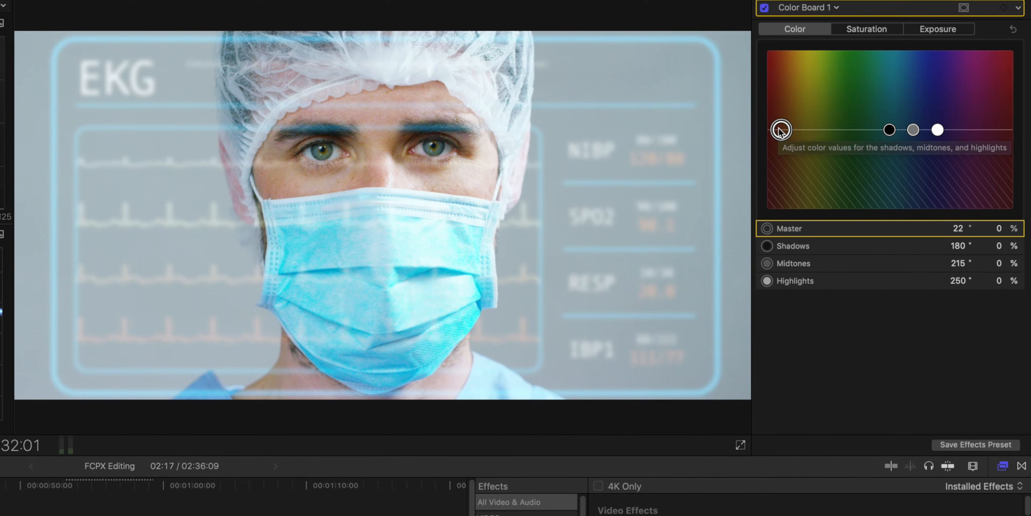
pyautogui.moveTo(780, 129)
pyautogui.mouseDown()
pyautogui.moveTo(810, 129)
pyautogui.moveTo(785, 131)
pyautogui.moveTo(780, 111)
pyautogui.moveTo(783, 168)
pyautogui.moveTo(782, 108)
pyautogui.moveTo(779, 138)
pyautogui.mouseUp()
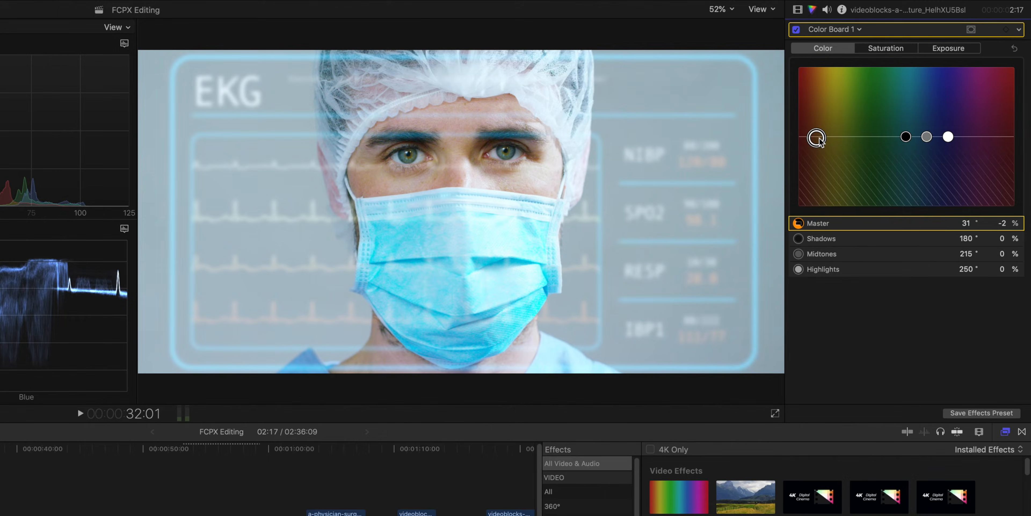
pyautogui.moveTo(815, 137); pyautogui.dragTo(847, 136)
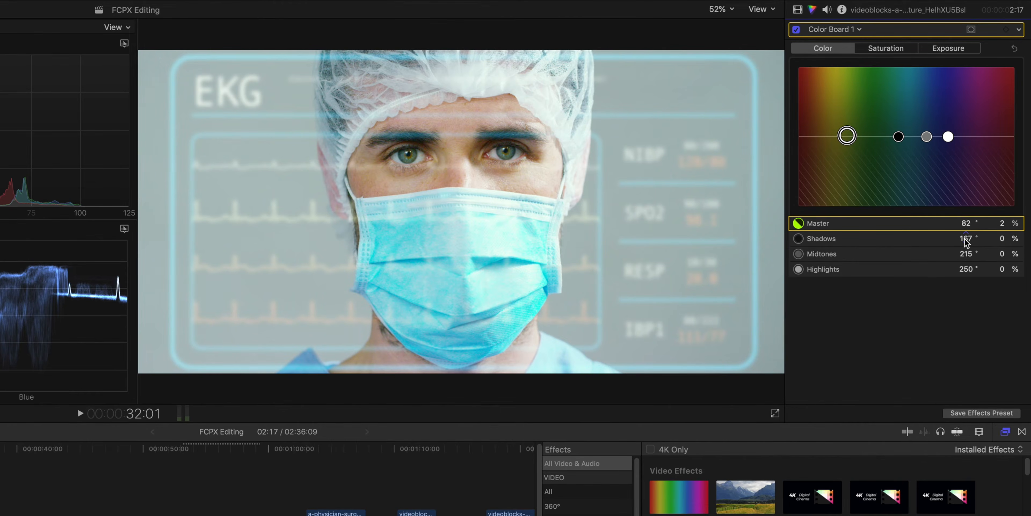
pyautogui.moveTo(965, 239); pyautogui.dragTo(1002, 239)
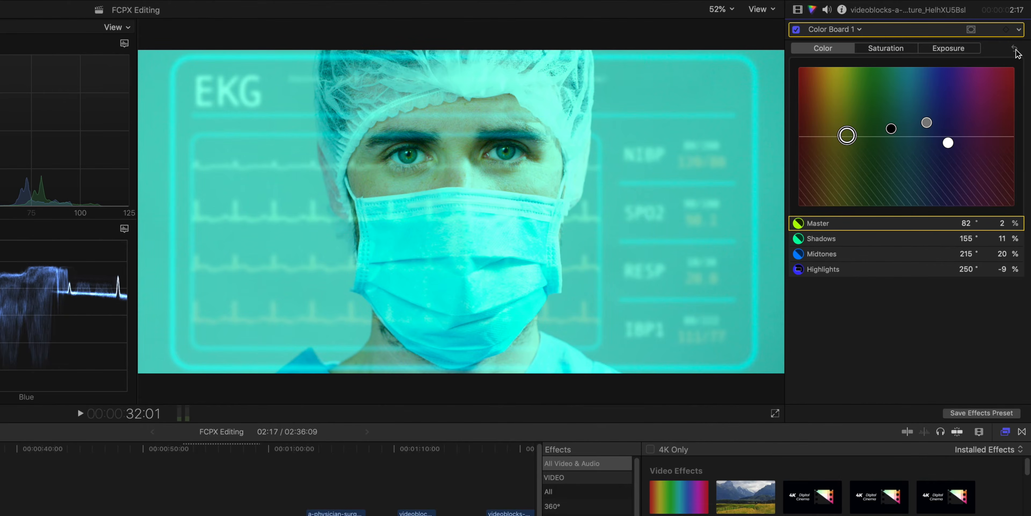
pyautogui.click(1015, 50)
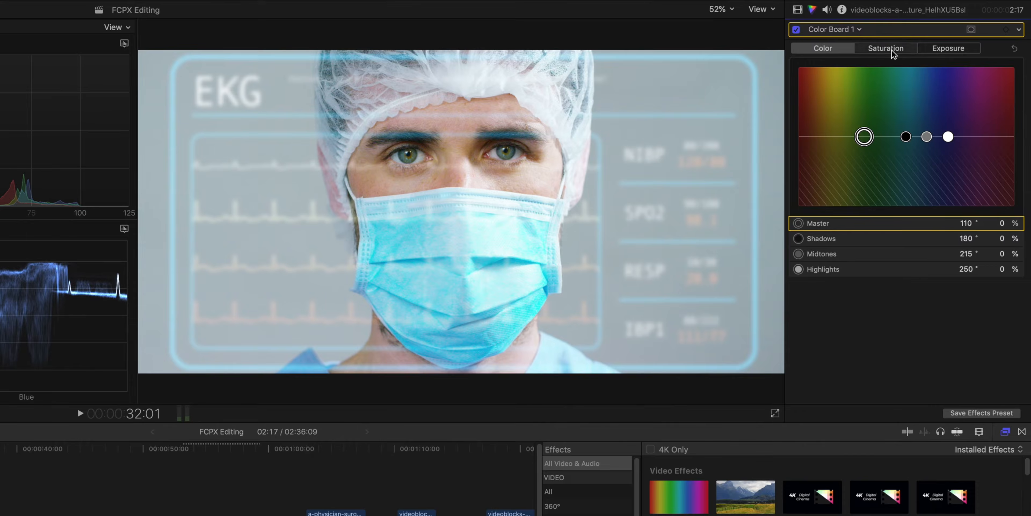
# Adjust the Color Board's midtone saturation, and set exposure to -22% for shadows, -8% for midtones and 21% for highlights
pyautogui.click(890, 51)
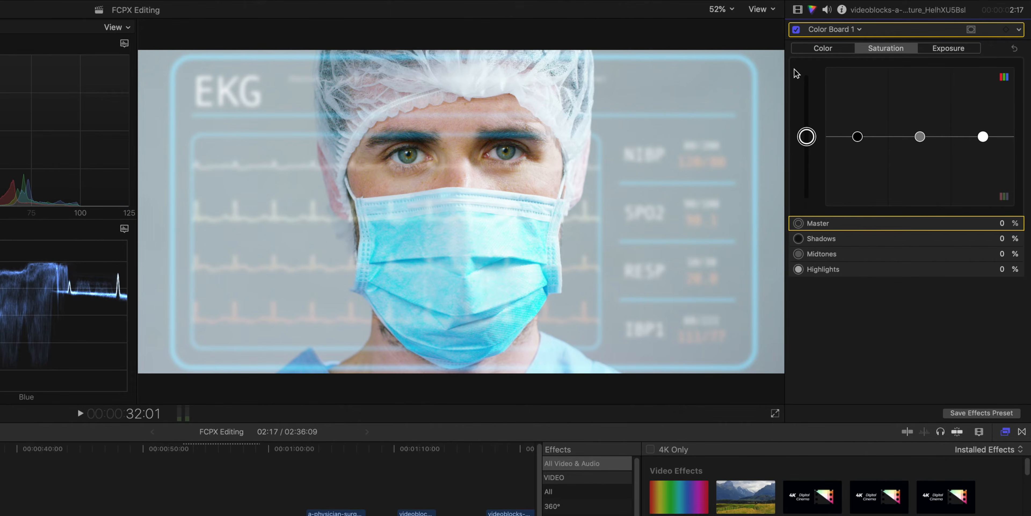
pyautogui.moveTo(914, 115)
pyautogui.mouseDown()
pyautogui.moveTo(917, 72)
pyautogui.moveTo(918, 186)
pyautogui.moveTo(907, 82)
pyautogui.moveTo(918, 64)
pyautogui.moveTo(919, 168)
pyautogui.moveTo(921, 112)
pyautogui.mouseUp()
pyautogui.click(940, 48)
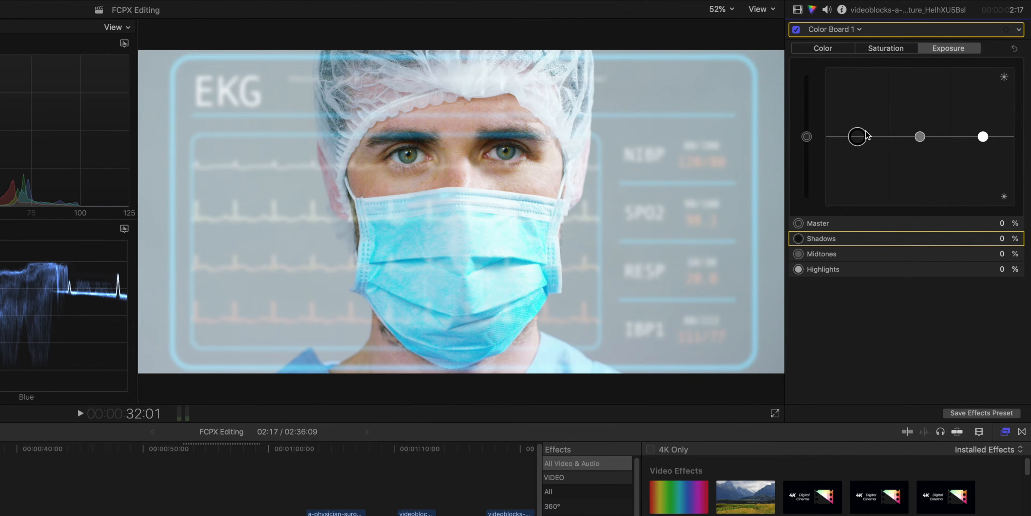
pyautogui.moveTo(857, 136); pyautogui.dragTo(857, 151)
pyautogui.moveTo(920, 136); pyautogui.dragTo(920, 148)
pyautogui.moveTo(983, 136); pyautogui.dragTo(983, 112)
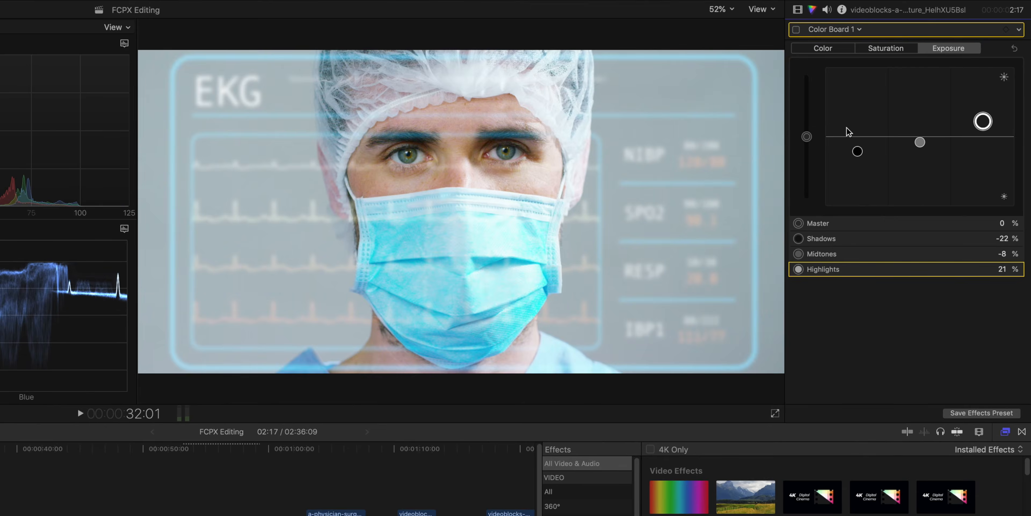
# Turn the Color Board correction off and on repeatedly to compare the clip before and after
pyautogui.click(795, 30)
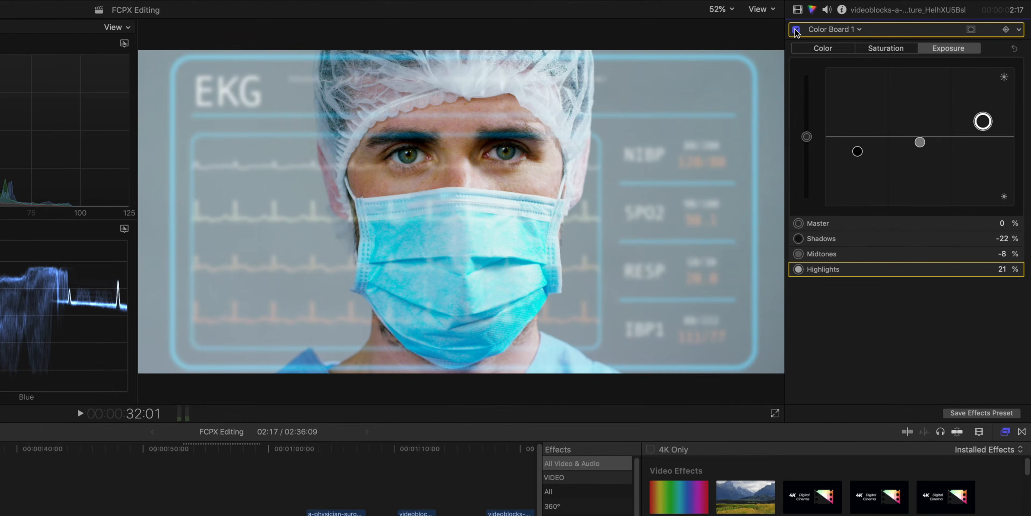
pyautogui.click(795, 30)
pyautogui.click(796, 30)
pyautogui.click(795, 30)
pyautogui.click(795, 30)
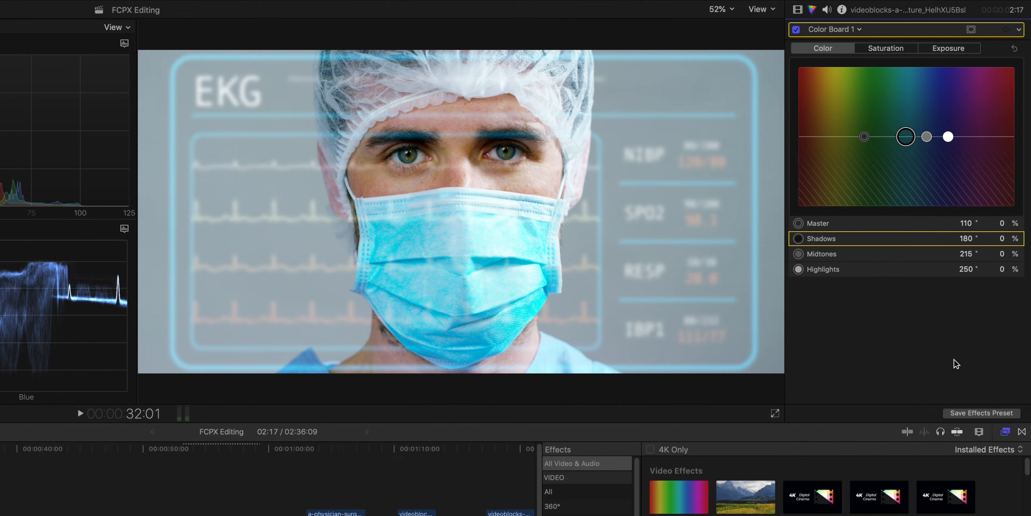
# Set the Color Board's midtones color to 27° and 31%
pyautogui.click(973, 253)
pyautogui.write('27')
pyautogui.press('Return')
pyautogui.click(1002, 254)
pyautogui.write('31')
pyautogui.press('Return')
# Set the Color Board's shadows color to 214° and 18%
pyautogui.click(964, 239)
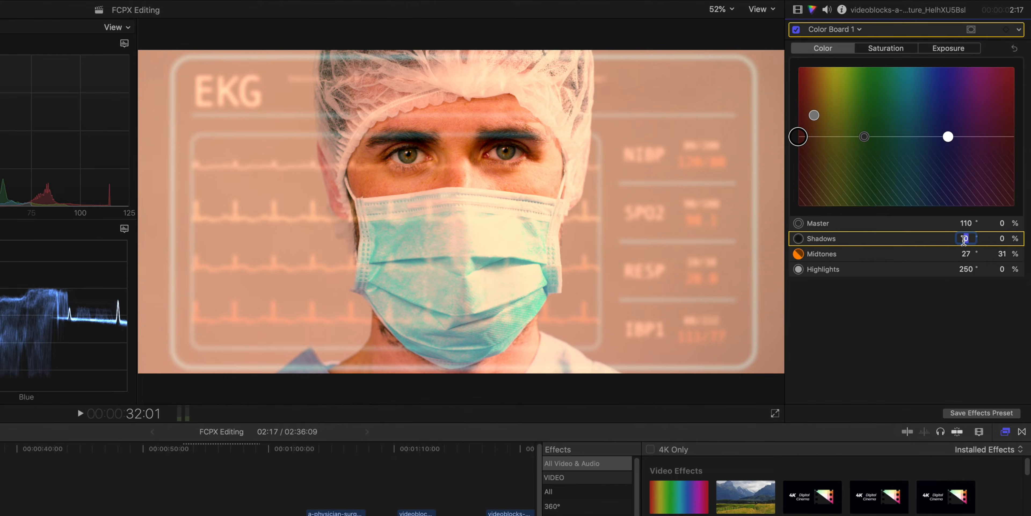
pyautogui.write('214')
pyautogui.press('Return')
pyautogui.click(1003, 239)
pyautogui.write('1')
pyautogui.press('Return')
pyautogui.moveTo(1005, 238); pyautogui.dragTo(1005, 228)
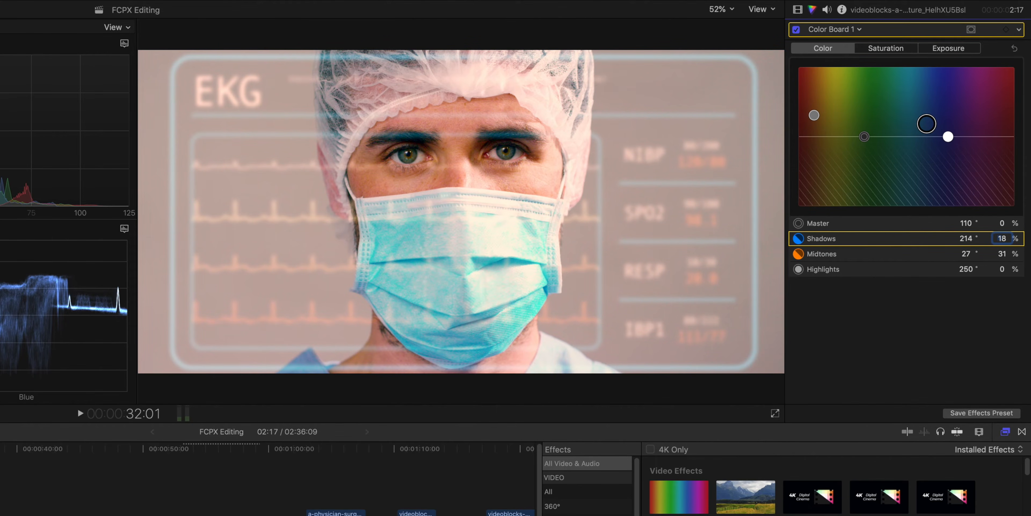
# Set the Color Board's highlights color to 212° and 5%, and toggle the correction to compare the look
pyautogui.click(966, 269)
pyautogui.write('212')
pyautogui.press('Return')
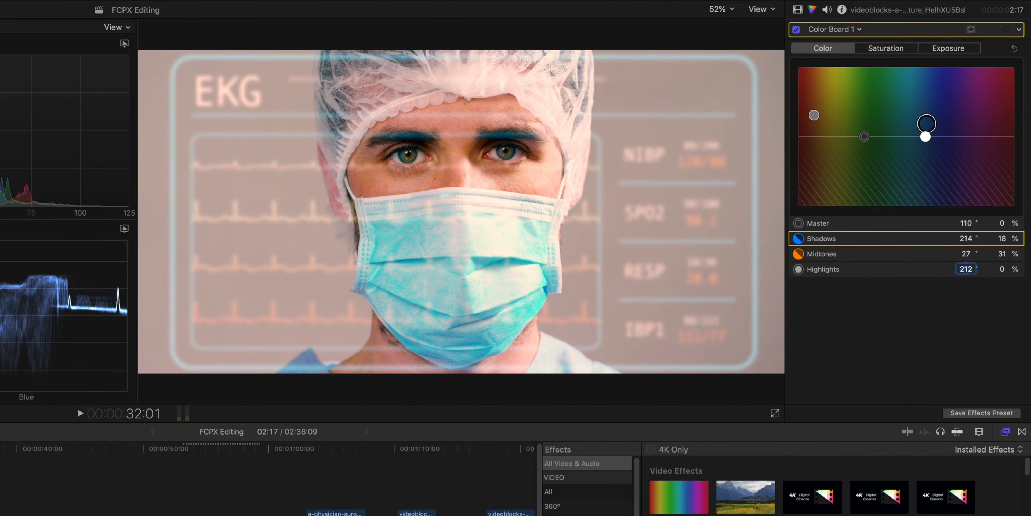
pyautogui.click(1001, 271)
pyautogui.write('5')
pyautogui.press('Return')
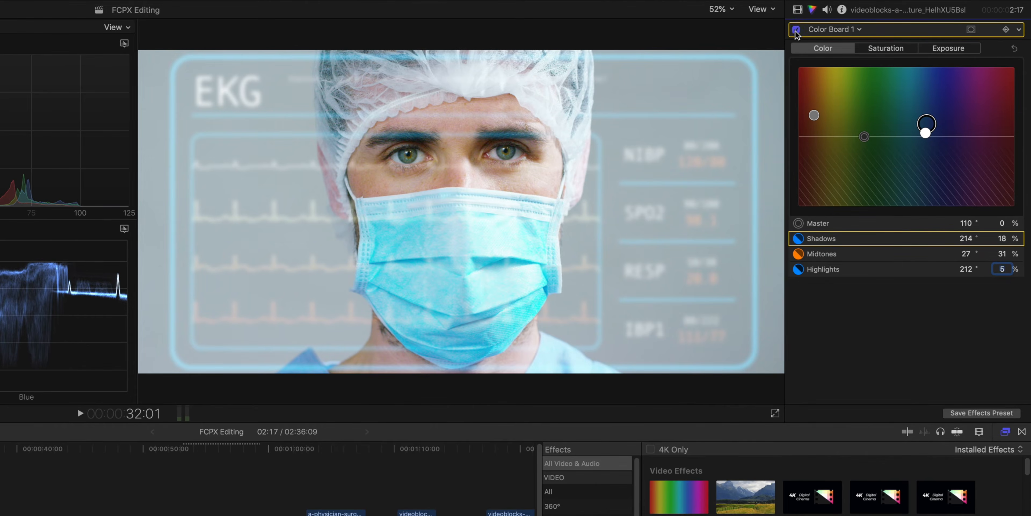
pyautogui.click(796, 30)
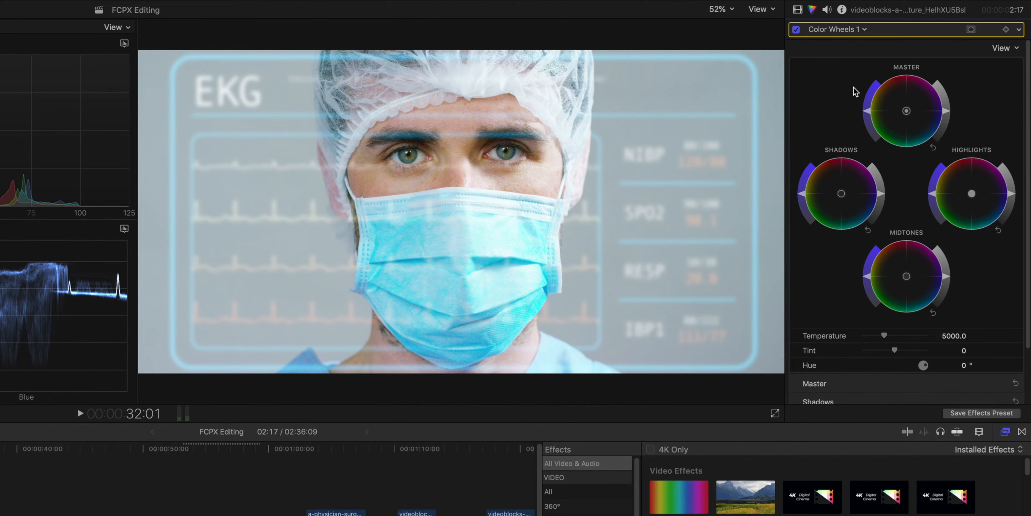
# Try a blue tint with higher saturation and brightness on the Shadows wheel, and reset that wheel
pyautogui.moveTo(865, 193); pyautogui.dragTo(863, 193)
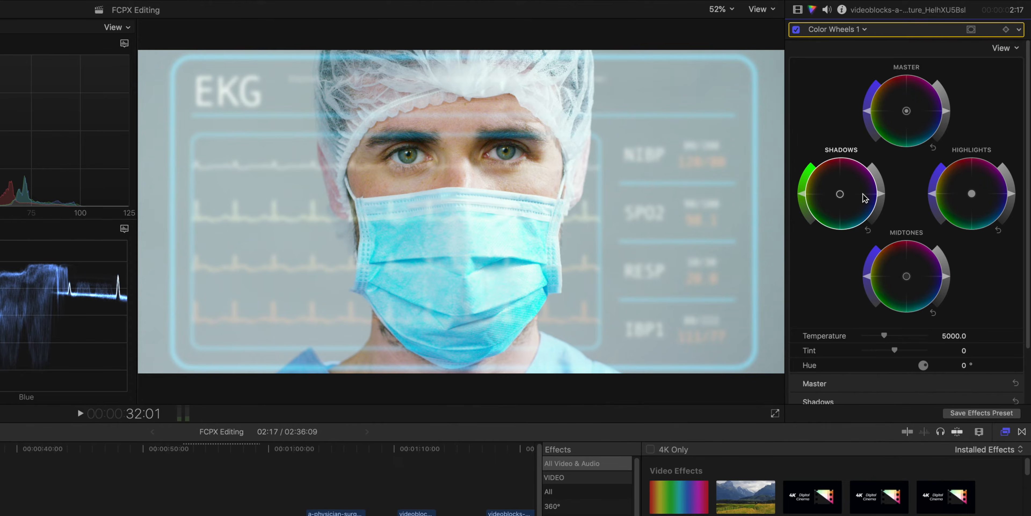
pyautogui.moveTo(849, 195); pyautogui.dragTo(880, 214)
pyautogui.moveTo(802, 193); pyautogui.dragTo(802, 158)
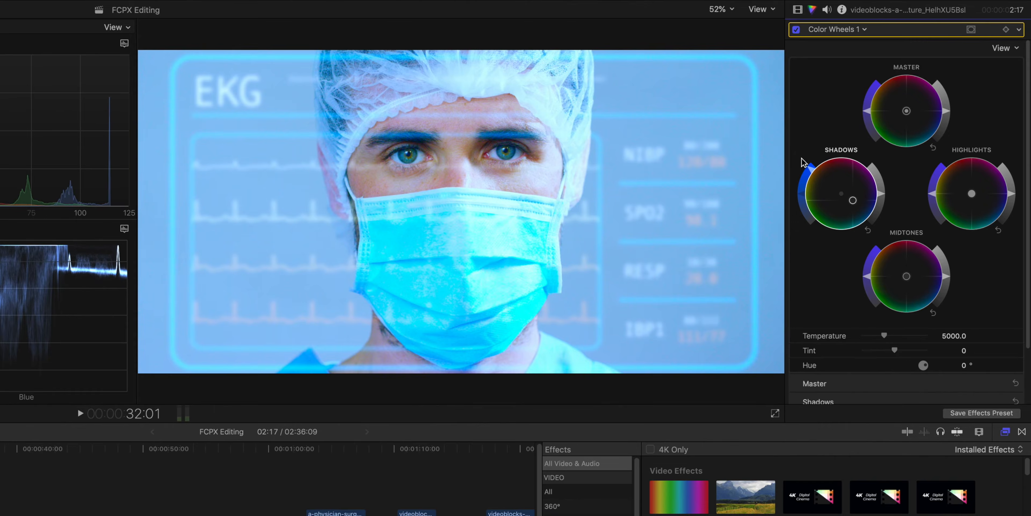
pyautogui.moveTo(880, 196)
pyautogui.mouseDown()
pyautogui.moveTo(882, 212)
pyautogui.moveTo(881, 185)
pyautogui.mouseUp()
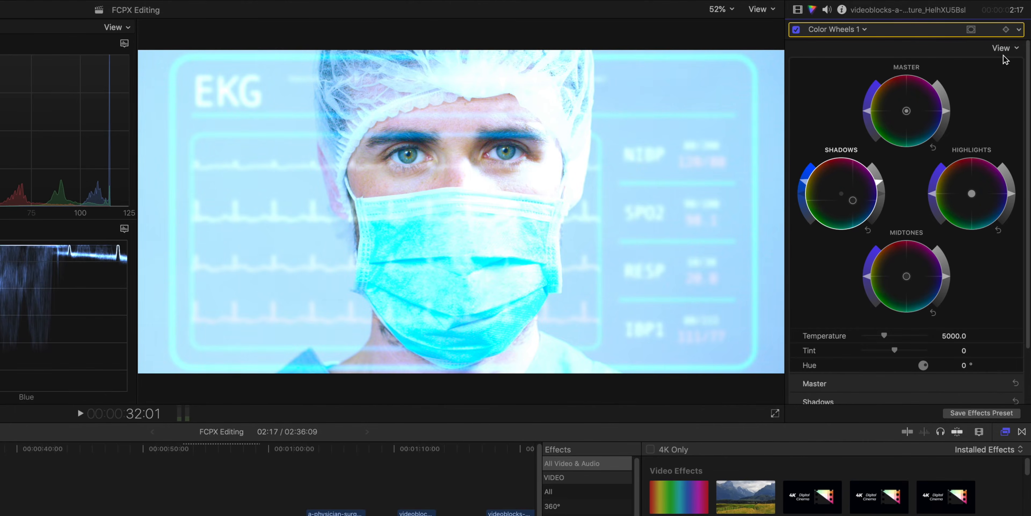
pyautogui.click(868, 231)
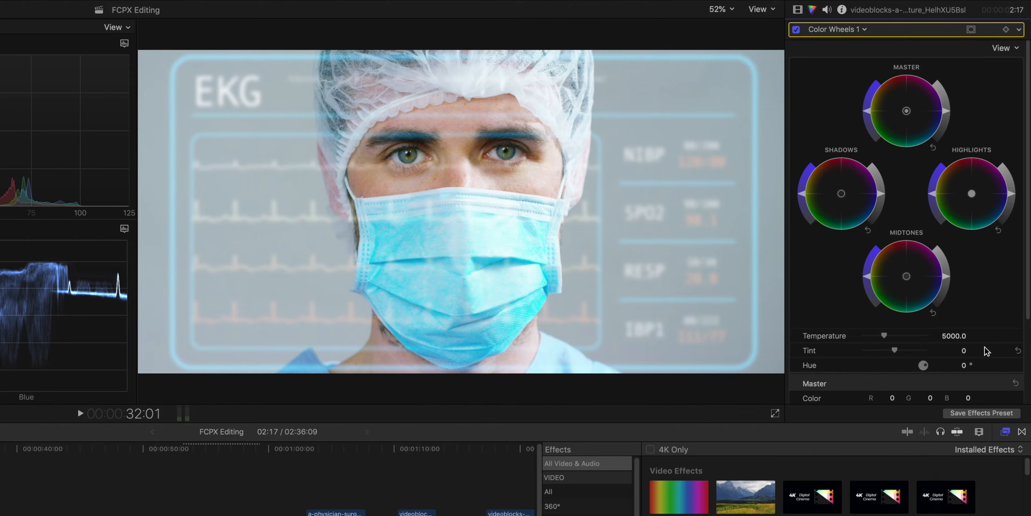
# Try adjusting the Color Wheels' master and temperature values, and reset the temperature and tint
pyautogui.scroll(-5, 945, 296)
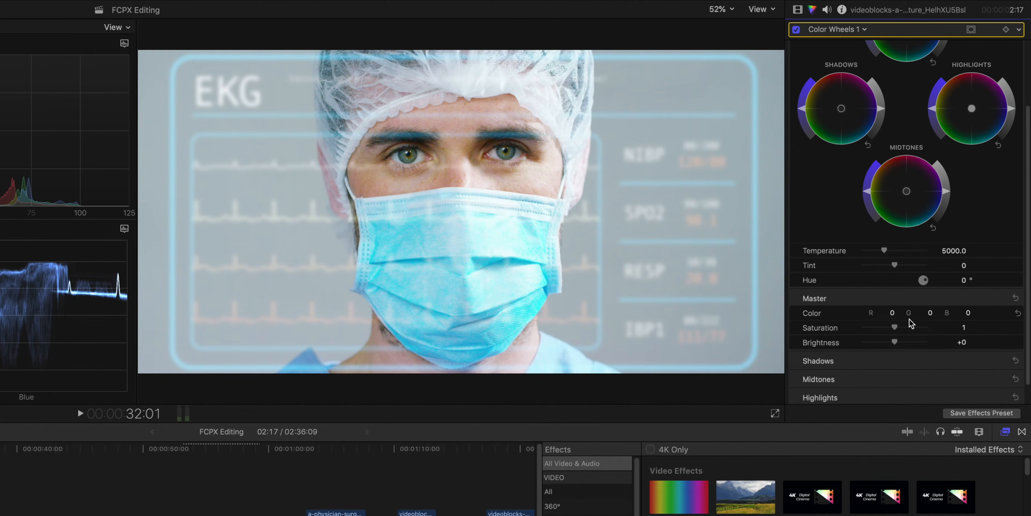
pyautogui.moveTo(930, 316); pyautogui.dragTo(892, 343)
pyautogui.moveTo(884, 251); pyautogui.dragTo(908, 291)
pyautogui.click(1017, 250)
pyautogui.click(1017, 265)
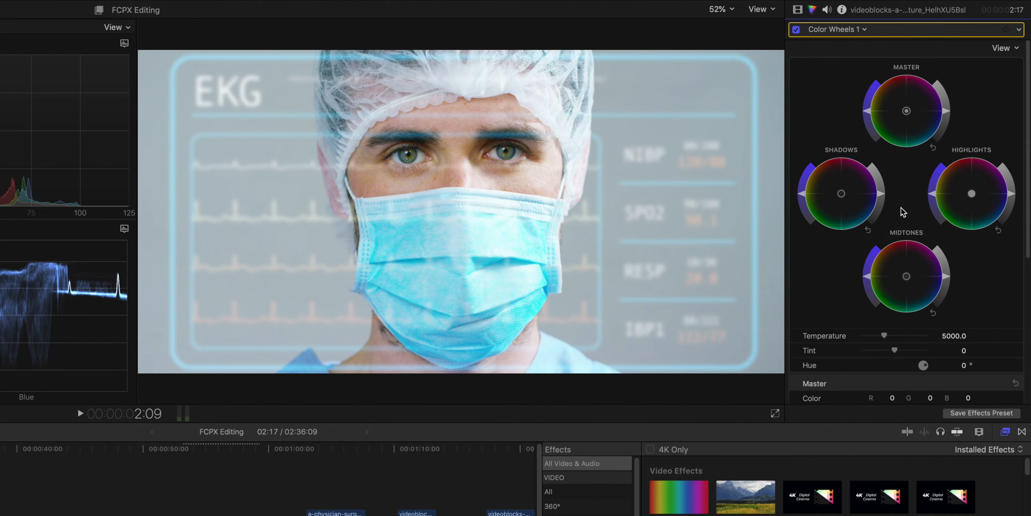
# Set the Color Wheels' midtones brightness to -0.14 and the shadows brightness to -0.03
pyautogui.scroll(-6, 903, 212)
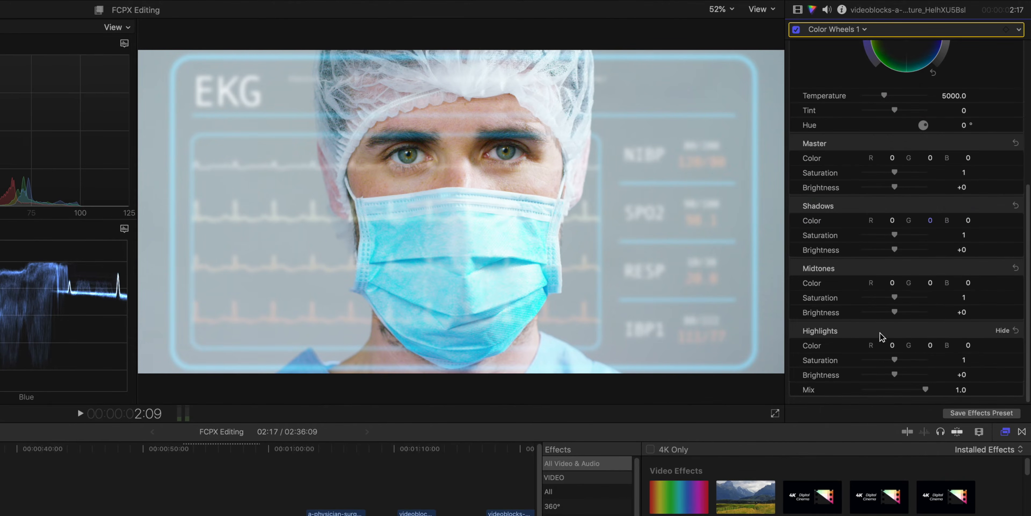
pyautogui.click(963, 312)
pyautogui.write('-0.14')
pyautogui.press('Return')
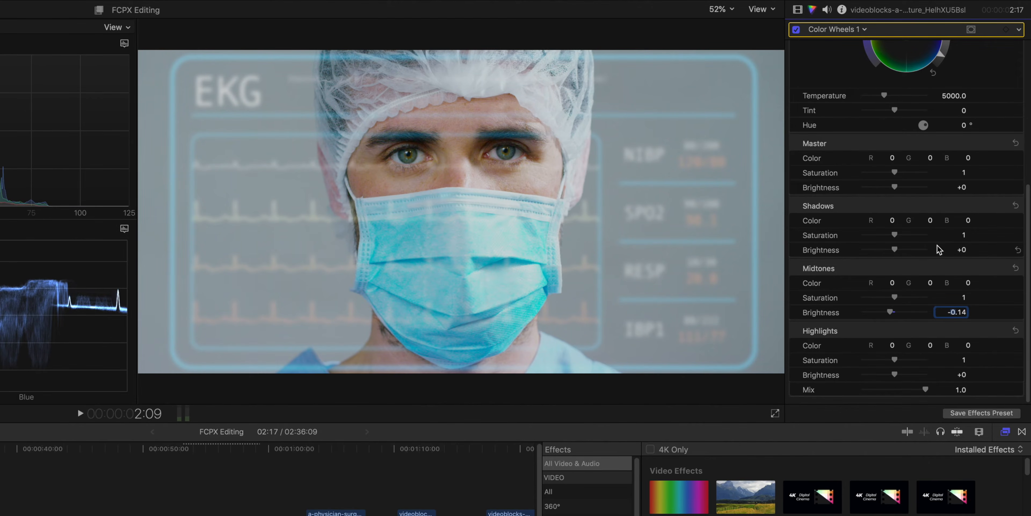
pyautogui.click(960, 250)
pyautogui.write('-0.03')
pyautogui.press('Return')
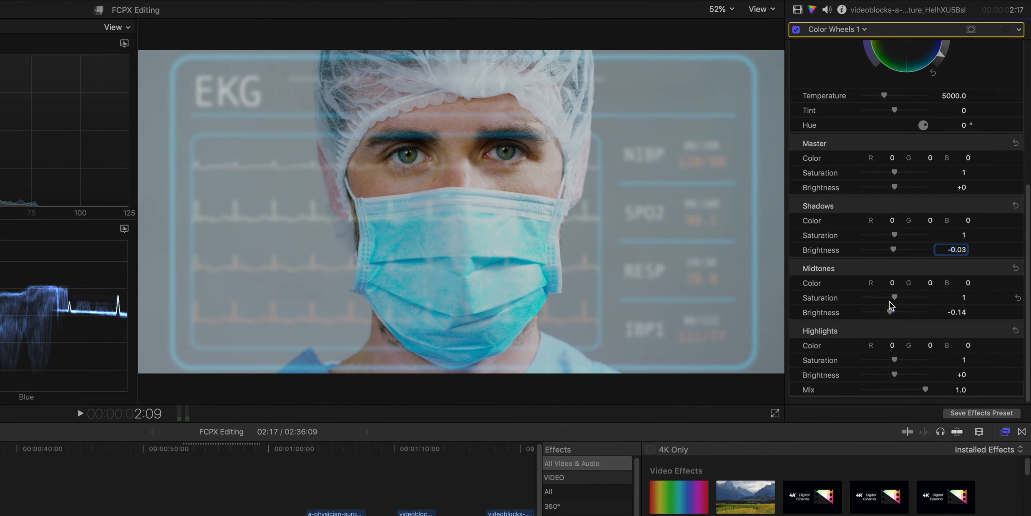
# Set the Color Wheels' midtones saturation to 1.32 and slightly adjust the highlights brightness
pyautogui.moveTo(894, 296); pyautogui.dragTo(904, 299)
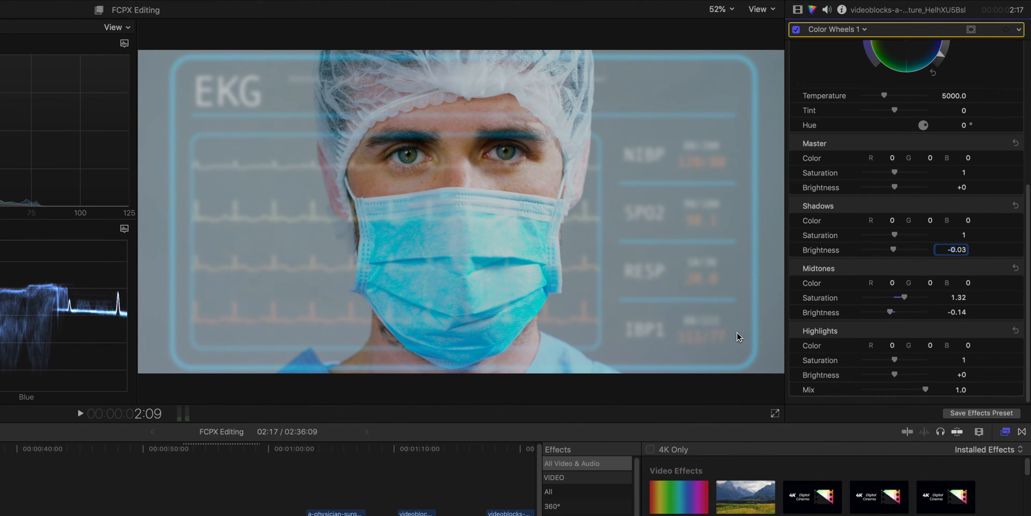
pyautogui.press('space')
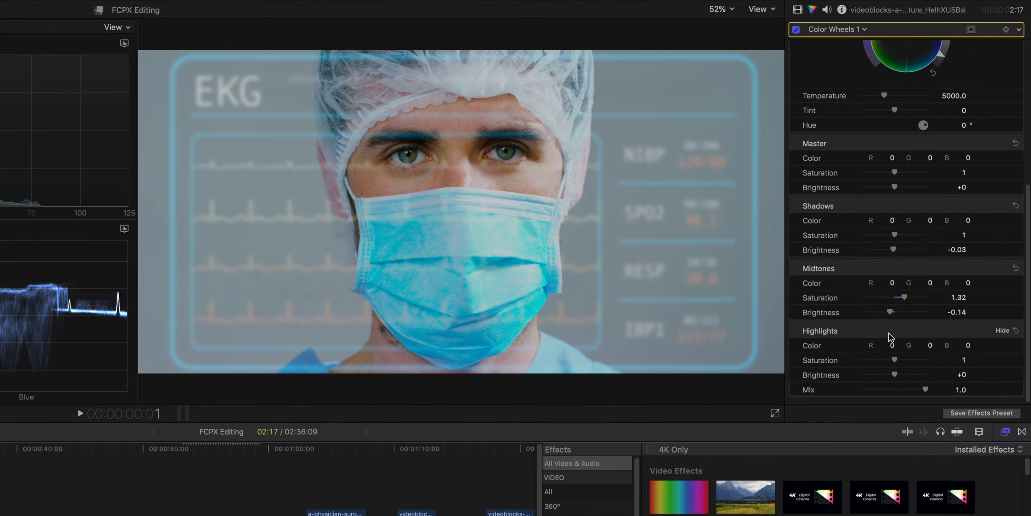
pyautogui.moveTo(898, 375); pyautogui.dragTo(899, 374)
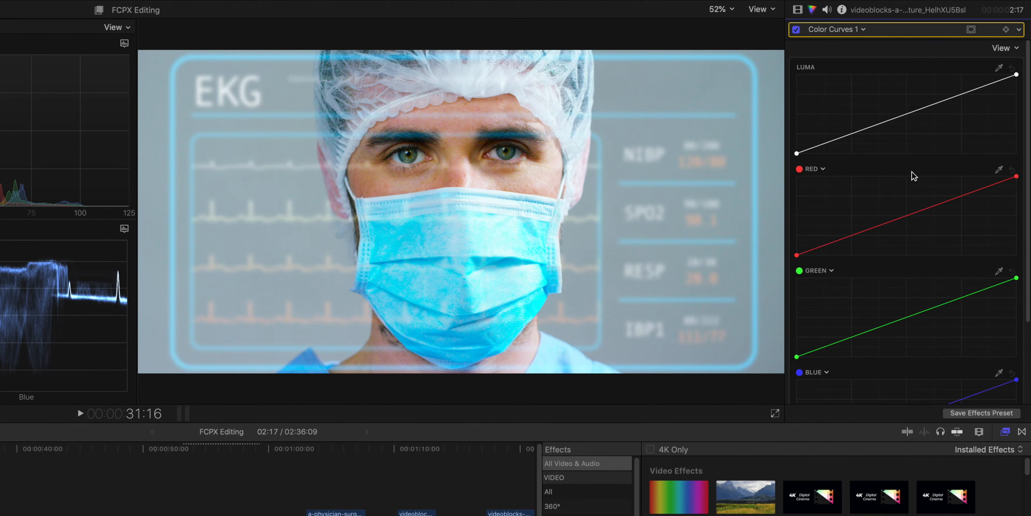
# Add three control points to the luma curve and try lowering and raising the middle one
pyautogui.click(961, 95)
pyautogui.click(853, 133)
pyautogui.click(904, 115)
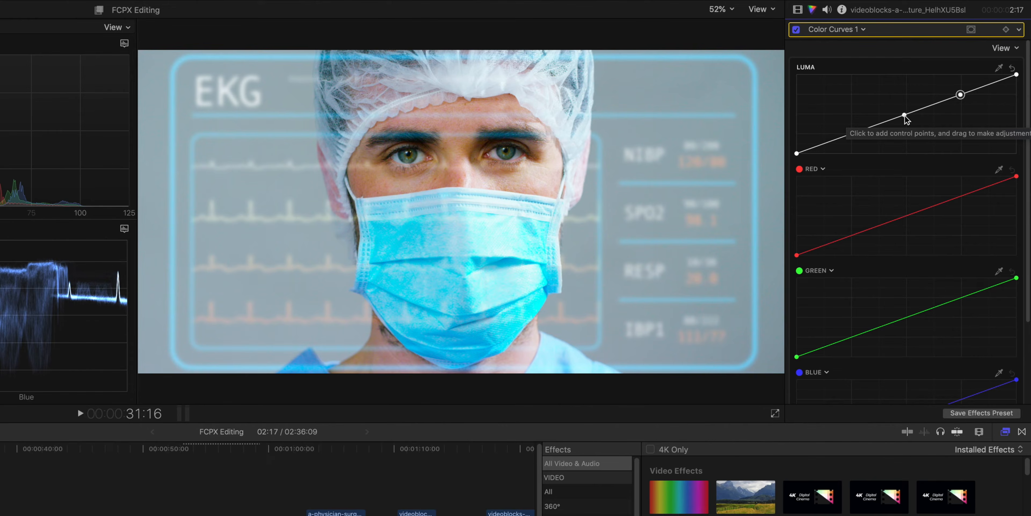
pyautogui.moveTo(905, 115)
pyautogui.mouseDown()
pyautogui.moveTo(904, 104)
pyautogui.moveTo(902, 132)
pyautogui.mouseUp()
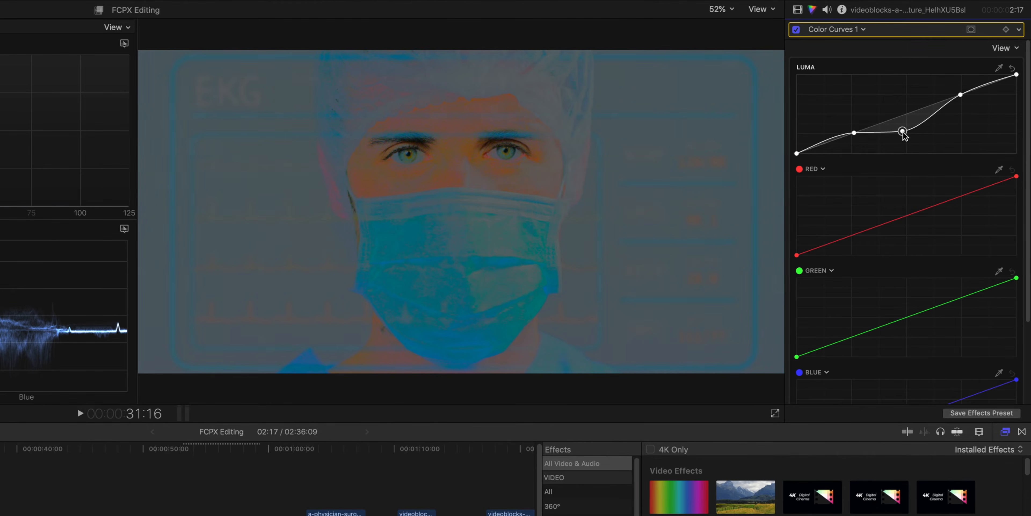
pyautogui.moveTo(902, 131); pyautogui.dragTo(906, 114)
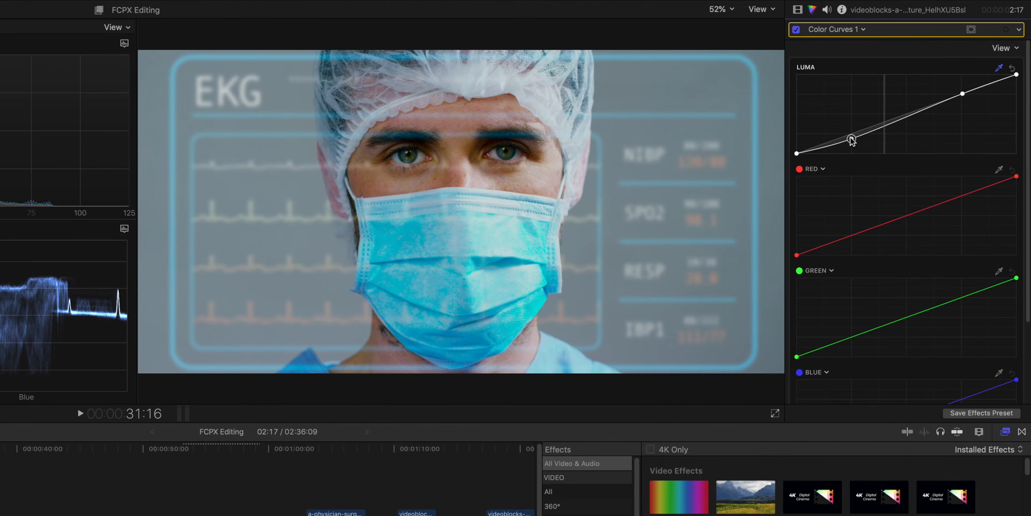
# Try a gentle contrast S-curve on luma by lowering the shadow control point and raising the highlight one
pyautogui.moveTo(851, 141); pyautogui.dragTo(853, 136)
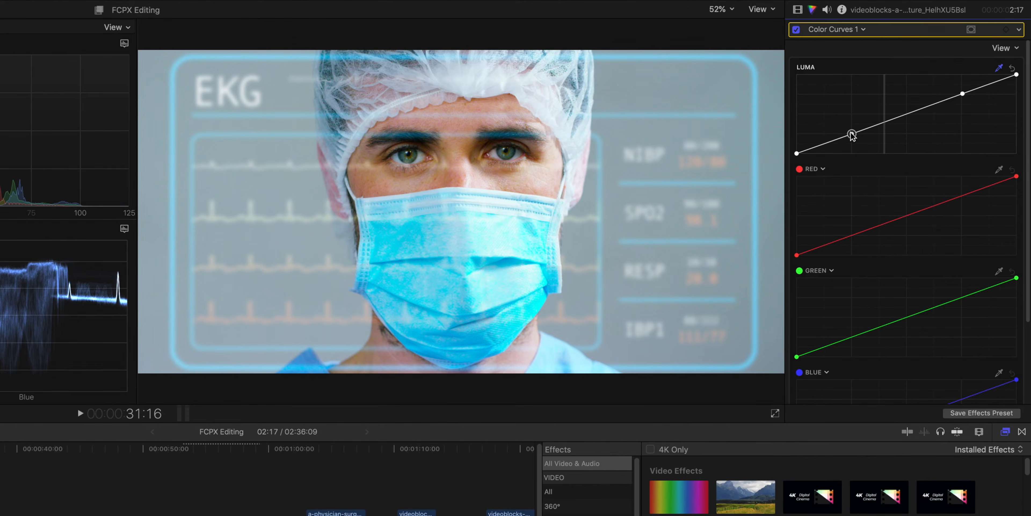
pyautogui.moveTo(852, 135); pyautogui.dragTo(852, 141)
pyautogui.moveTo(962, 95); pyautogui.dragTo(962, 89)
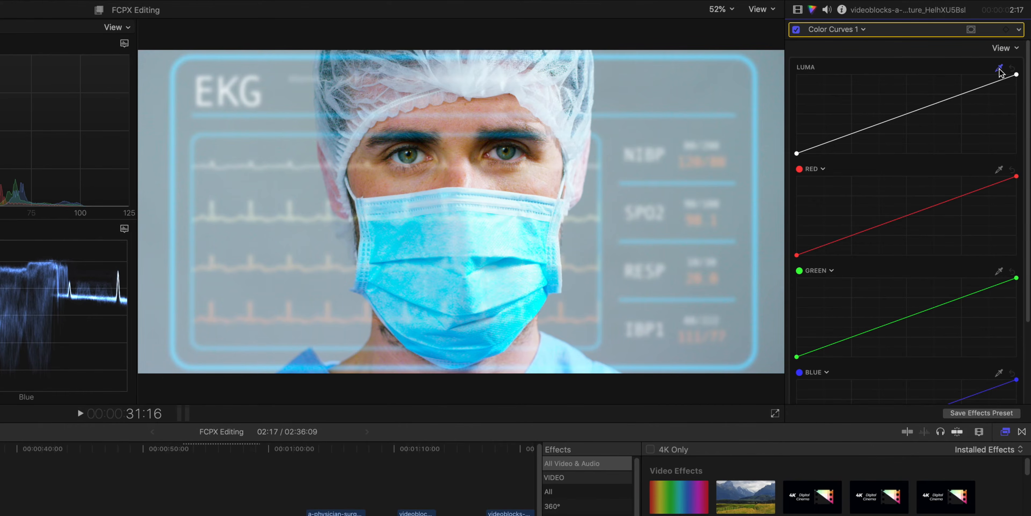
# Sample the white surgical cap for the luma curve, add points around the sampled tone and slightly raise the brighter one
pyautogui.click(999, 68)
pyautogui.click(998, 68)
pyautogui.click(536, 101)
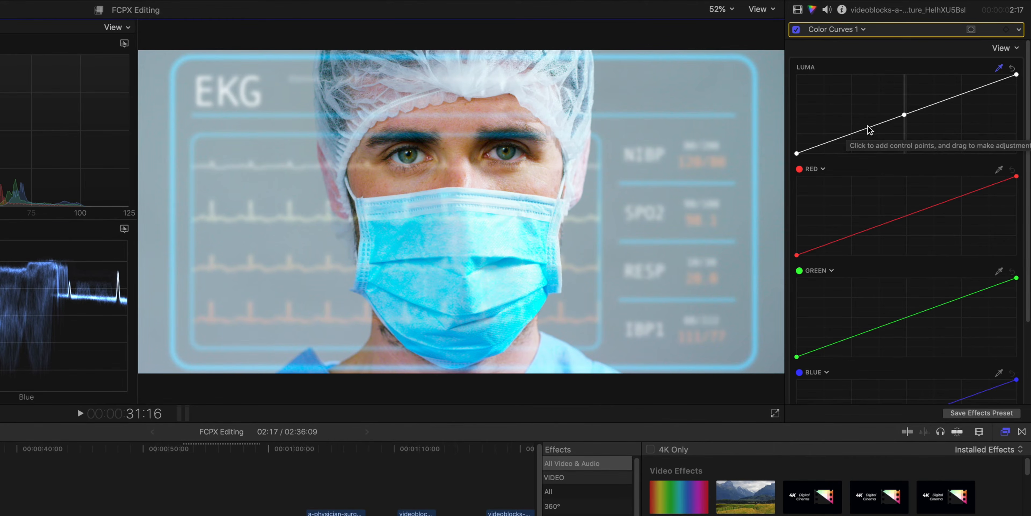
pyautogui.click(940, 102)
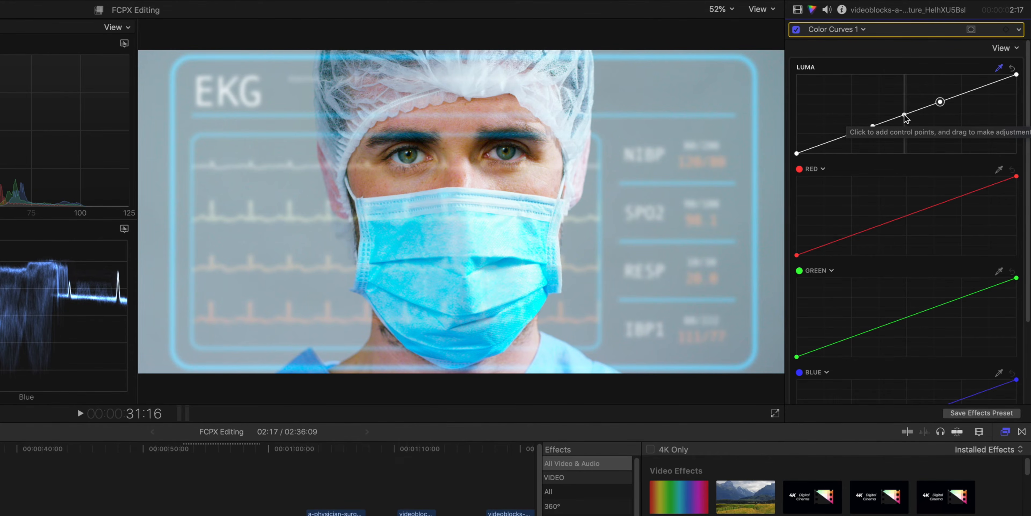
pyautogui.moveTo(904, 115); pyautogui.dragTo(907, 115)
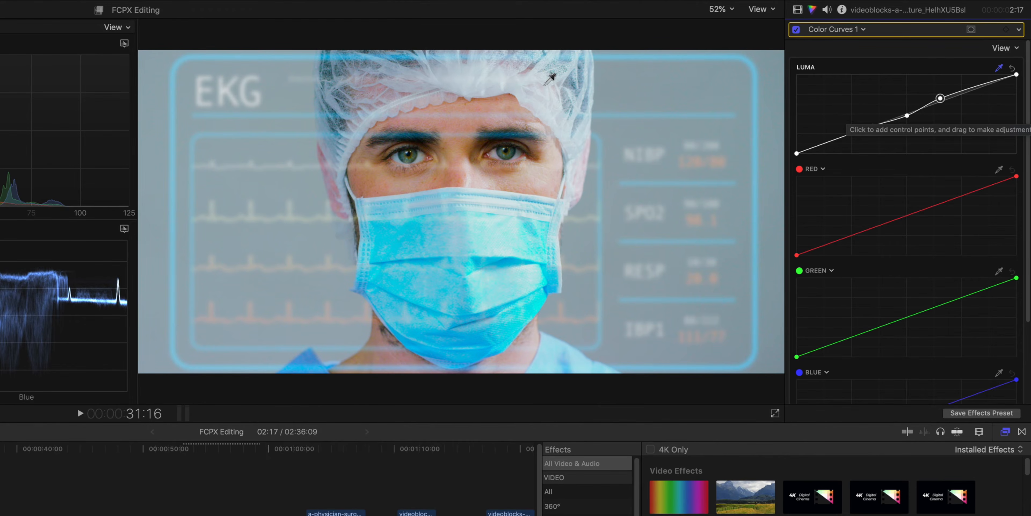
# Sample the dark eyebrow area for the luma curve, add a darker control point and slightly raise the sampled shadow tone
pyautogui.click(495, 108)
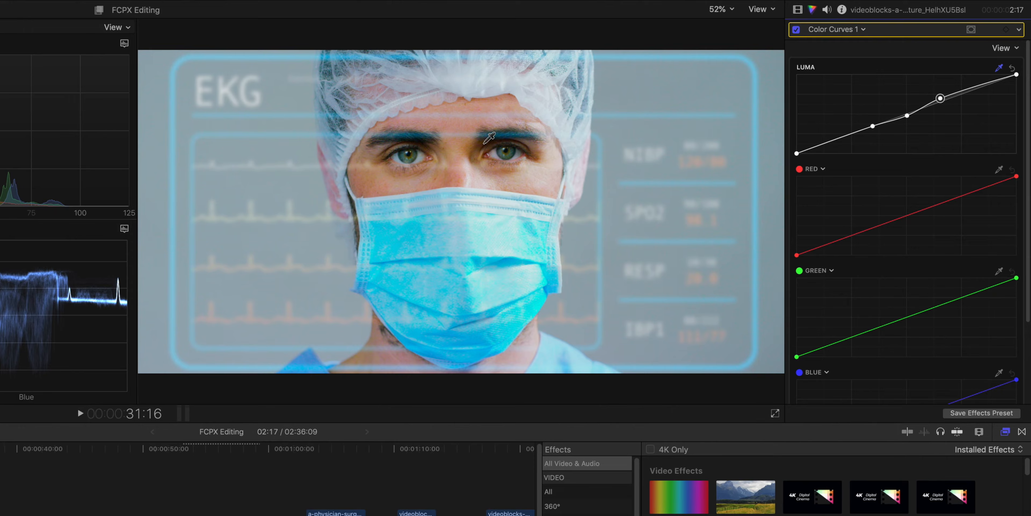
pyautogui.click(489, 137)
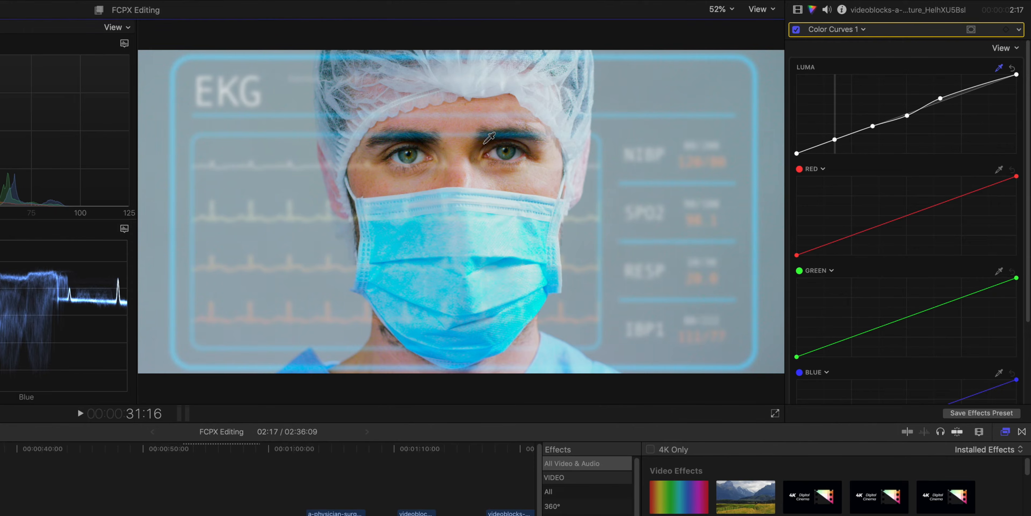
pyautogui.click(815, 147)
pyautogui.moveTo(838, 138); pyautogui.dragTo(842, 135)
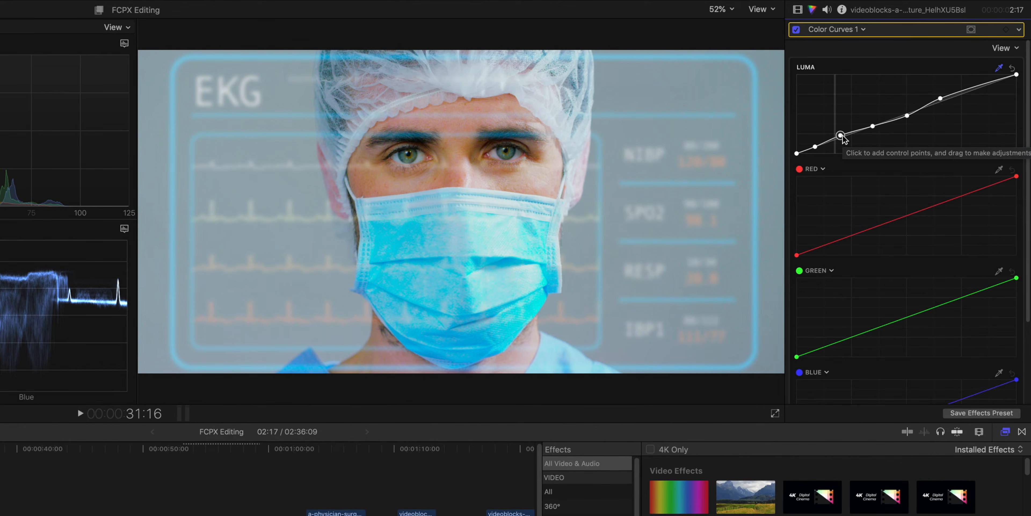
# Toggle the Color Curves correction off and on to compare the clip before and after
pyautogui.click(796, 29)
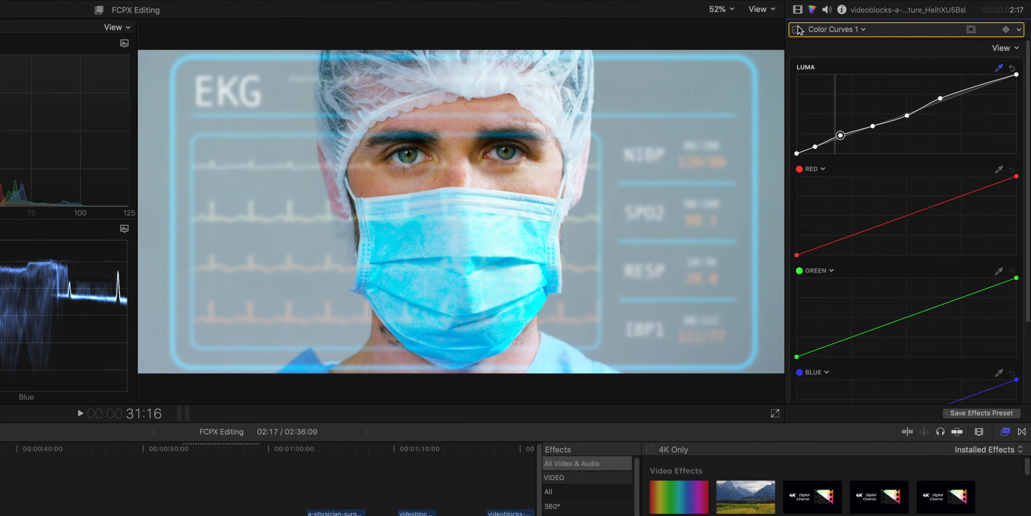
pyautogui.click(797, 29)
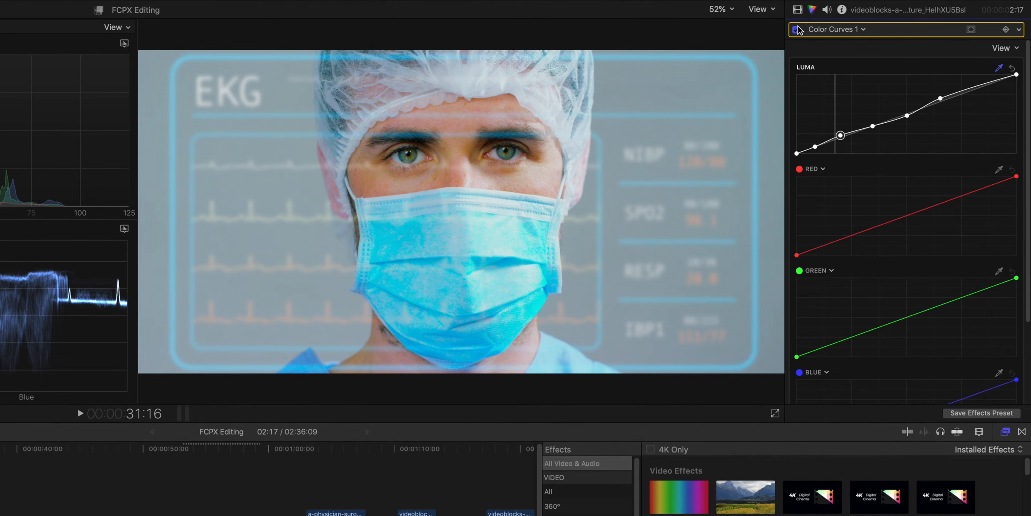
pyautogui.click(796, 30)
pyautogui.click(796, 30)
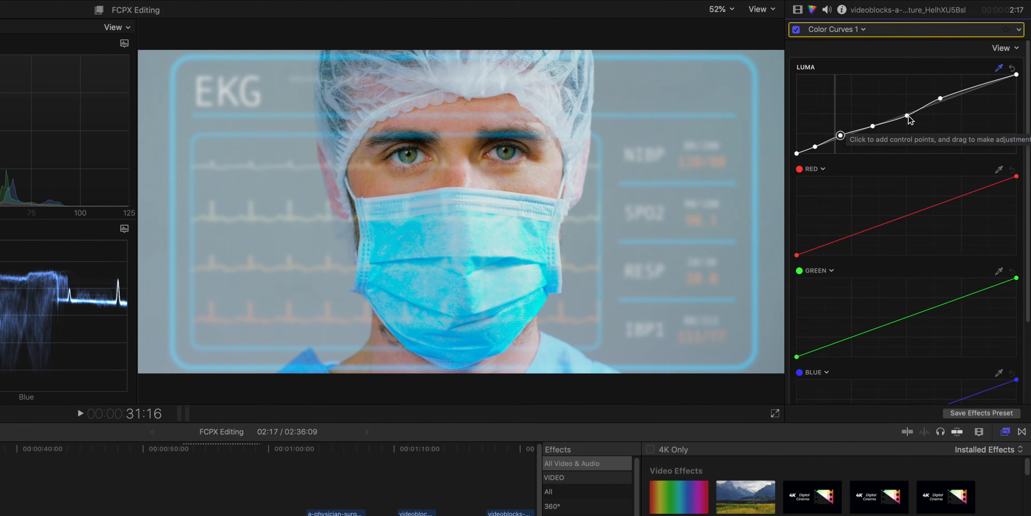
# Fine-tune the luma curve's midtone and darkest control points, and raise its black point slightly
pyautogui.click(907, 116)
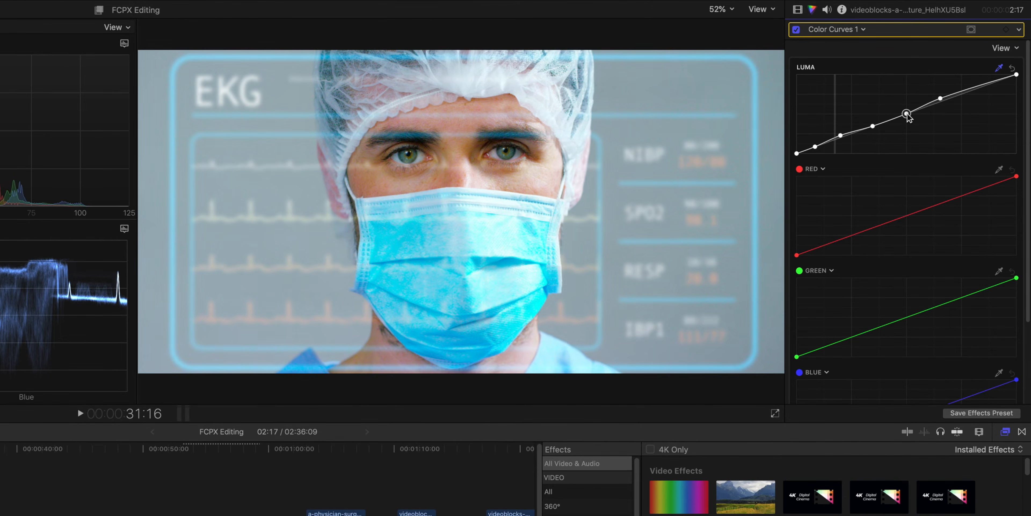
pyautogui.moveTo(909, 119)
pyautogui.mouseDown()
pyautogui.moveTo(906, 102)
pyautogui.moveTo(918, 138)
pyautogui.moveTo(906, 117)
pyautogui.mouseUp()
pyautogui.click(815, 147)
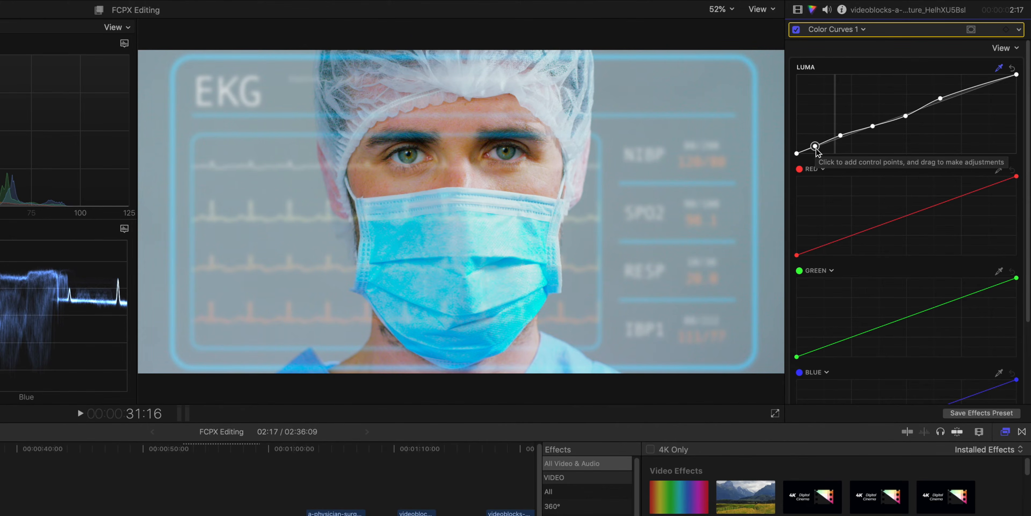
pyautogui.moveTo(796, 152); pyautogui.dragTo(795, 147)
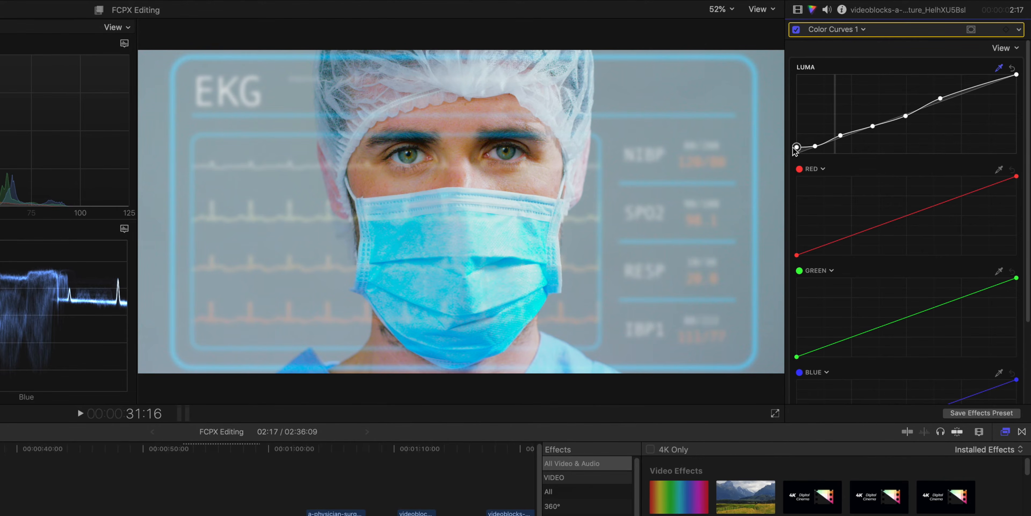
pyautogui.moveTo(818, 146); pyautogui.dragTo(817, 148)
pyautogui.scroll(-3, 893, 223)
pyautogui.scroll(3, 968, 230)
pyautogui.scroll(-3, 969, 236)
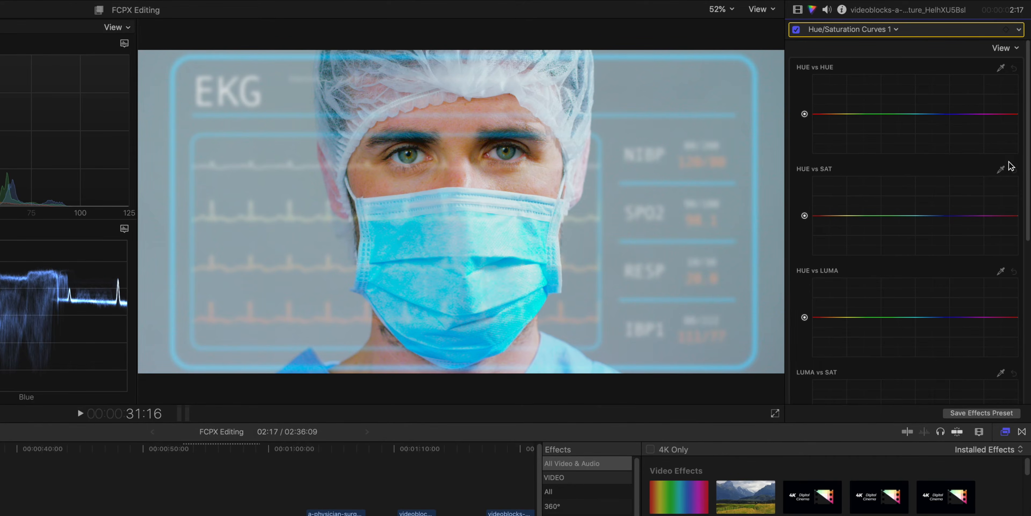
# Sample the blue face mask for the Hue vs Sat curve and try raising and lowering its saturation
pyautogui.click(1001, 169)
pyautogui.click(454, 277)
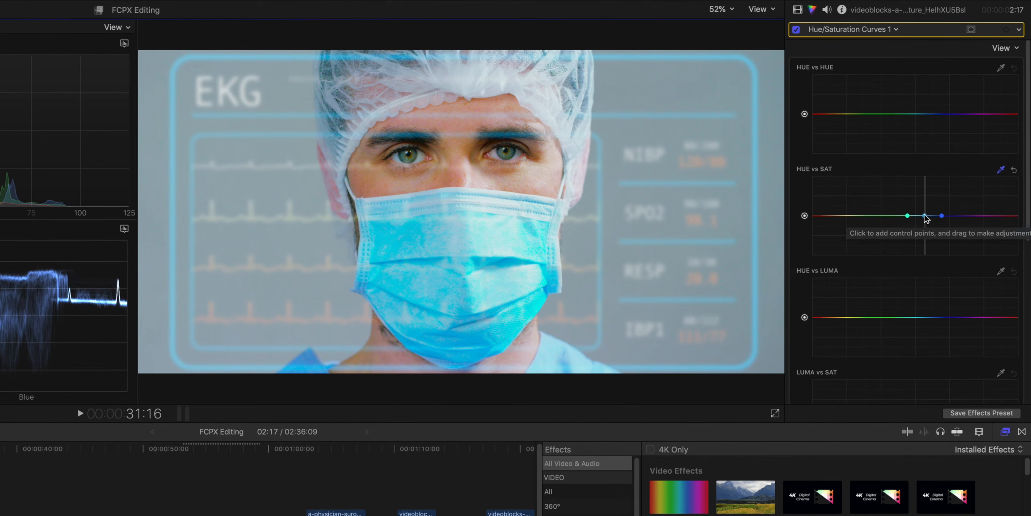
pyautogui.moveTo(925, 216); pyautogui.dragTo(926, 192)
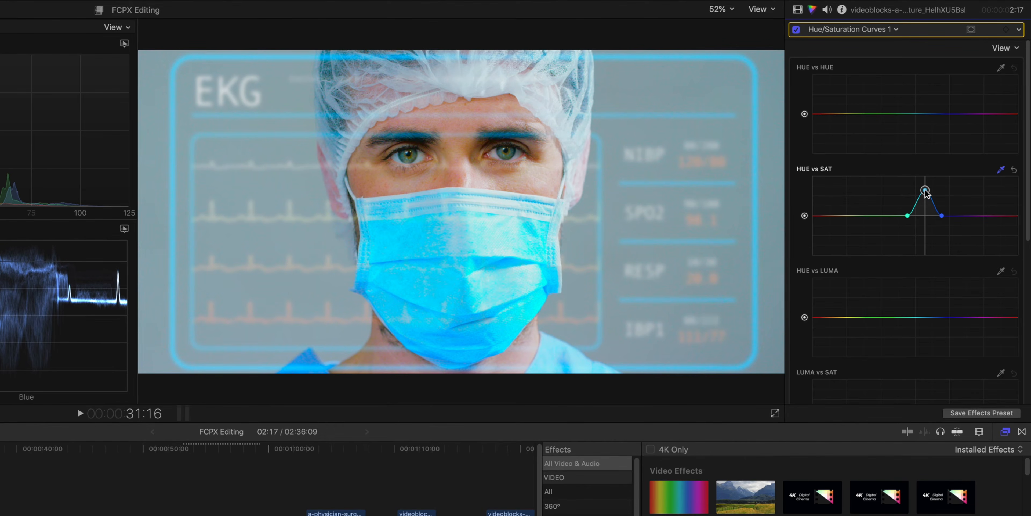
pyautogui.moveTo(926, 192); pyautogui.dragTo(921, 268)
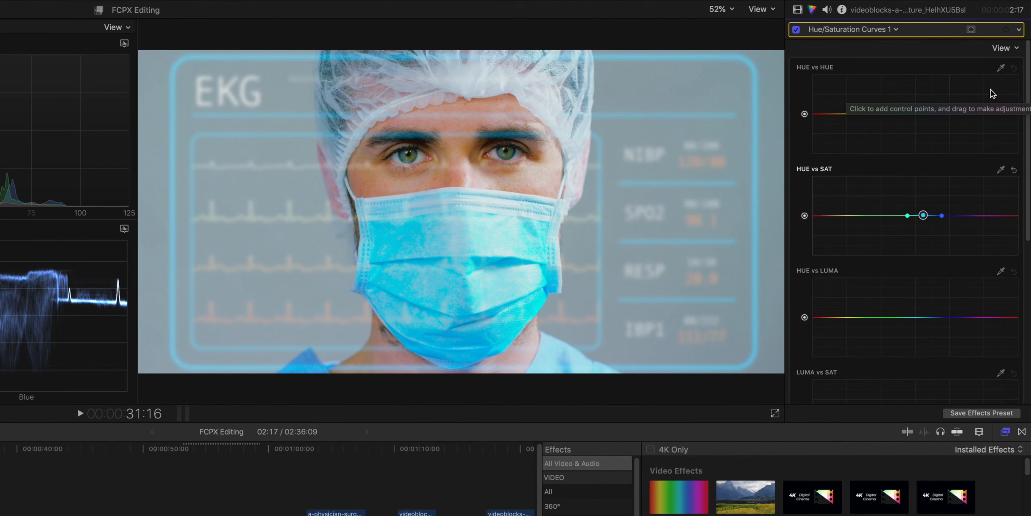
# Sample the skin on the cheek for the Hue vs Hue curve and raise the sampled orange point slightly
pyautogui.click(1000, 68)
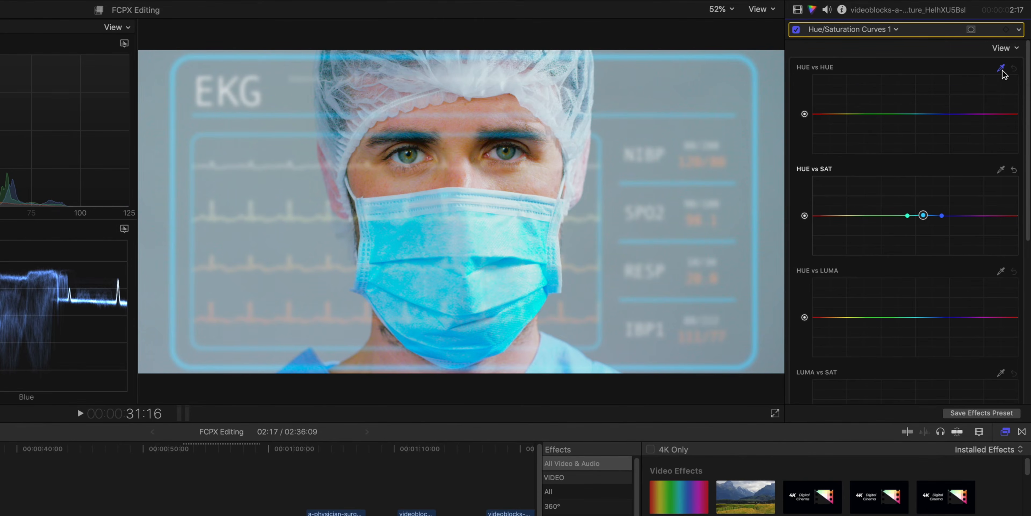
pyautogui.click(394, 188)
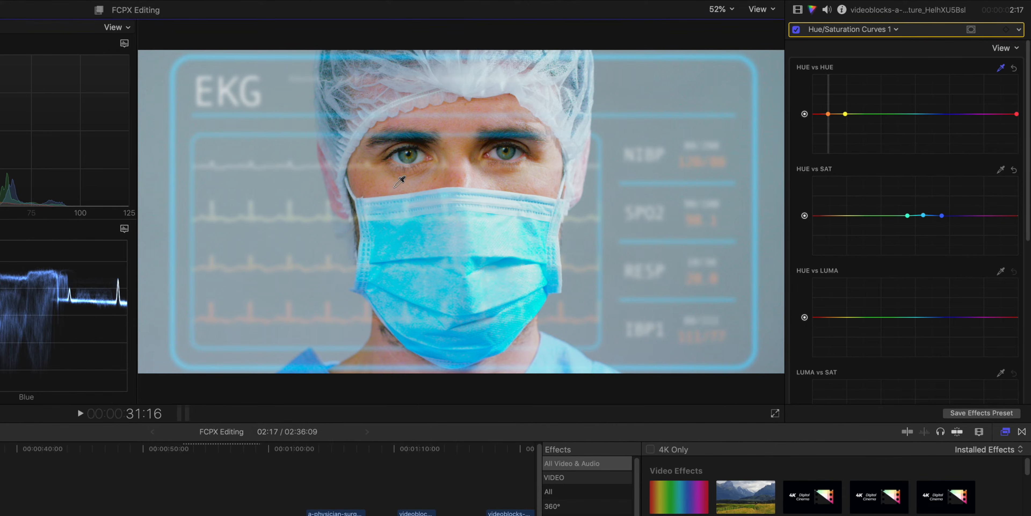
pyautogui.click(828, 115)
pyautogui.moveTo(828, 115); pyautogui.dragTo(828, 113)
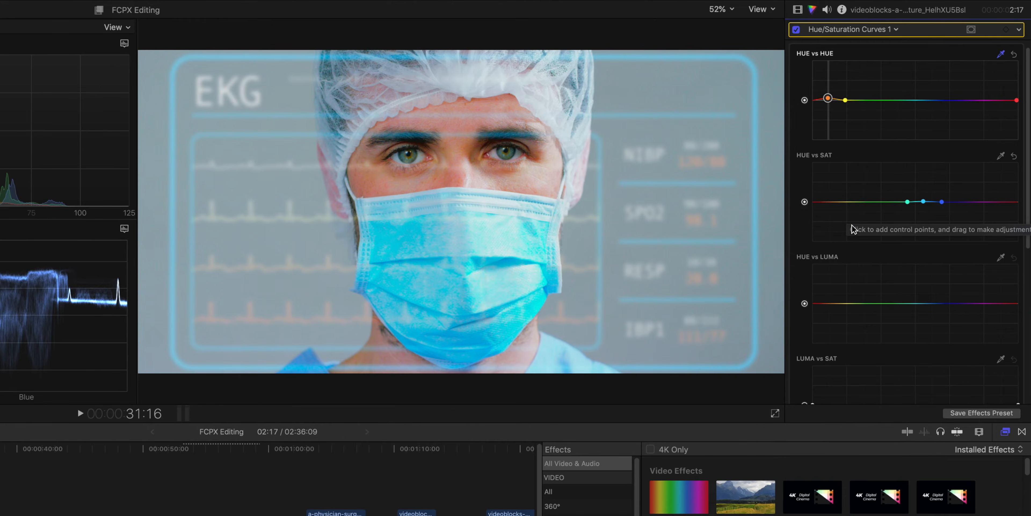
# Try darkening the sampled blue mask hue on the Hue vs Luma curve and widening the affected range around it
pyautogui.scroll(-5, 851, 240)
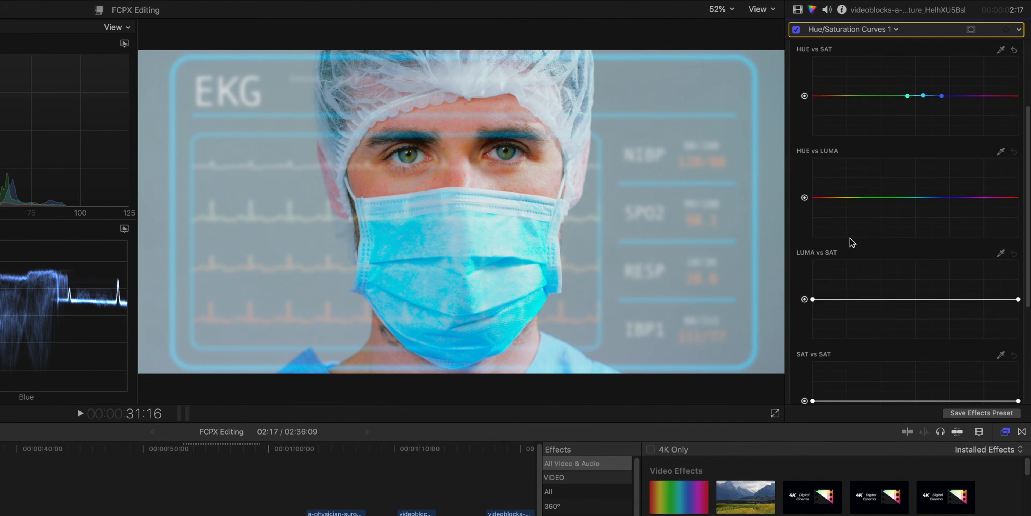
pyautogui.scroll(-2, 851, 242)
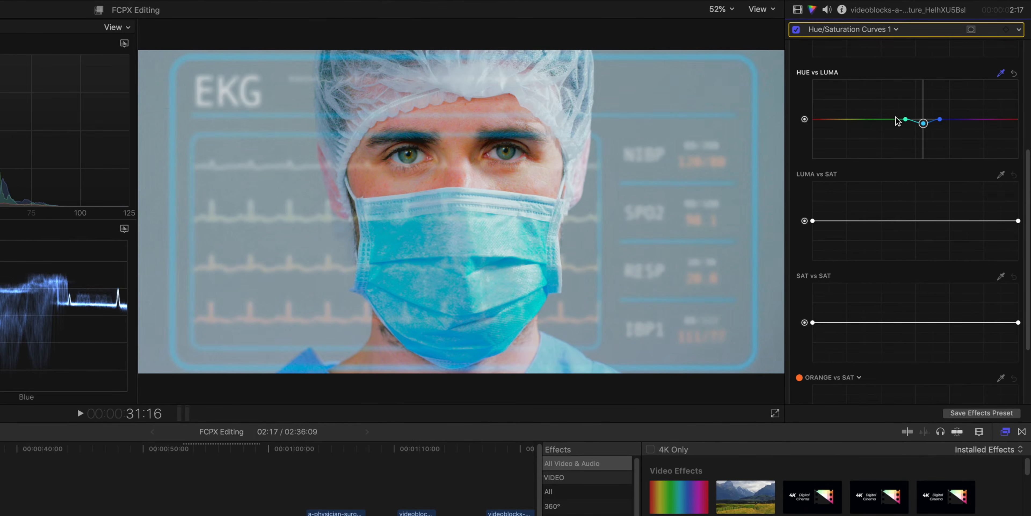
pyautogui.click(885, 119)
pyautogui.moveTo(950, 121); pyautogui.dragTo(965, 118)
pyautogui.click(923, 123)
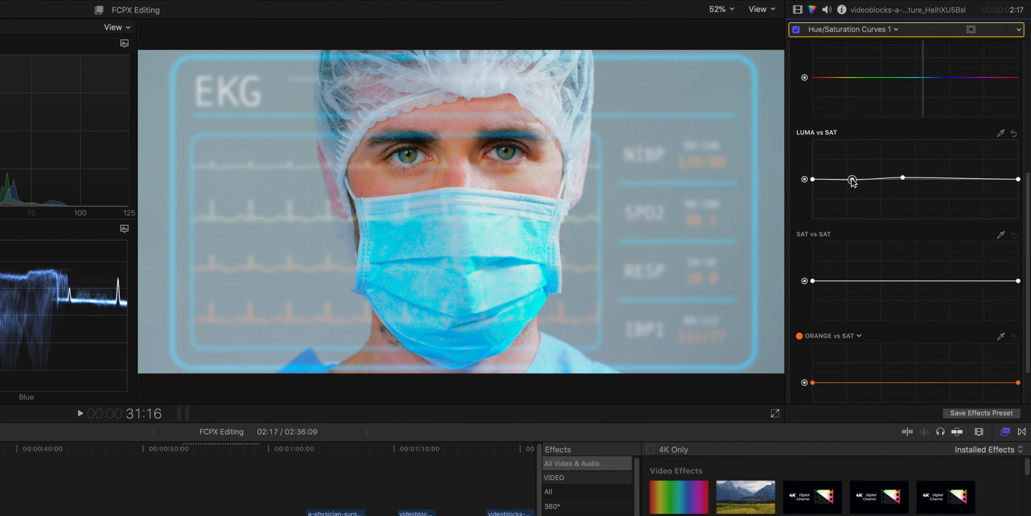
# Try pulling the shadow control point of the Luma vs Sat curve down to desaturate the dark tones, and reset the curve
pyautogui.moveTo(853, 181); pyautogui.dragTo(854, 244)
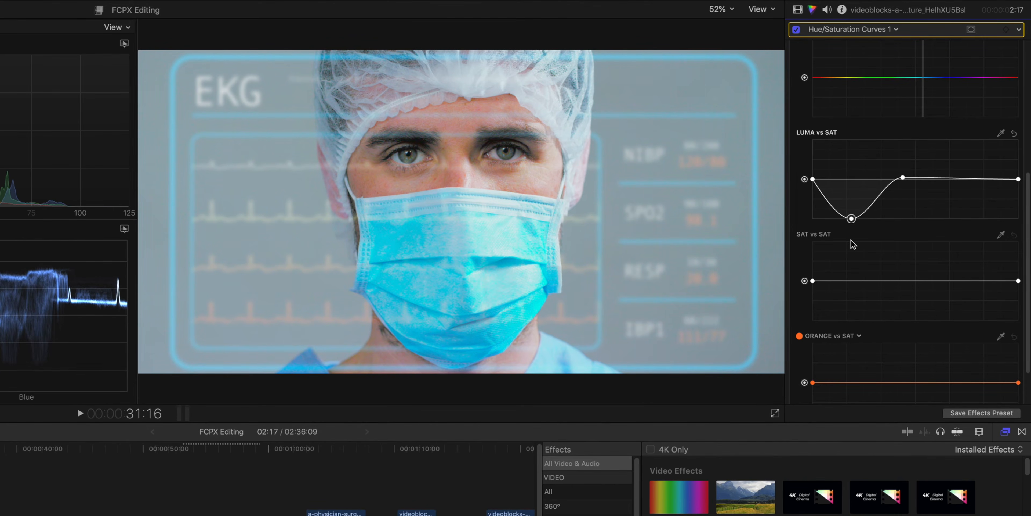
pyautogui.moveTo(851, 240); pyautogui.dragTo(851, 185)
pyautogui.click(1015, 133)
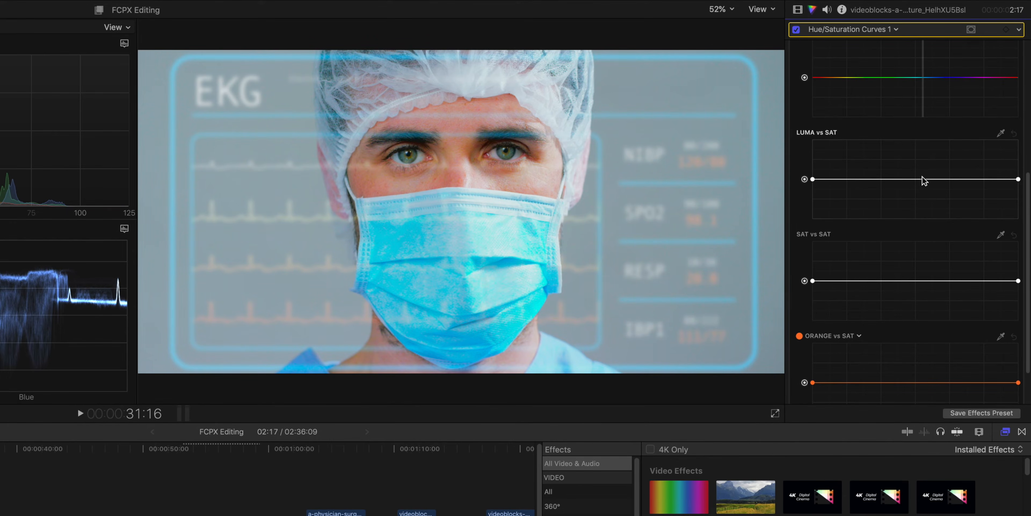
# Add control points to the Sat vs Sat curve and lower the low-saturation point to mute the less saturated colors
pyautogui.scroll(-3, 875, 276)
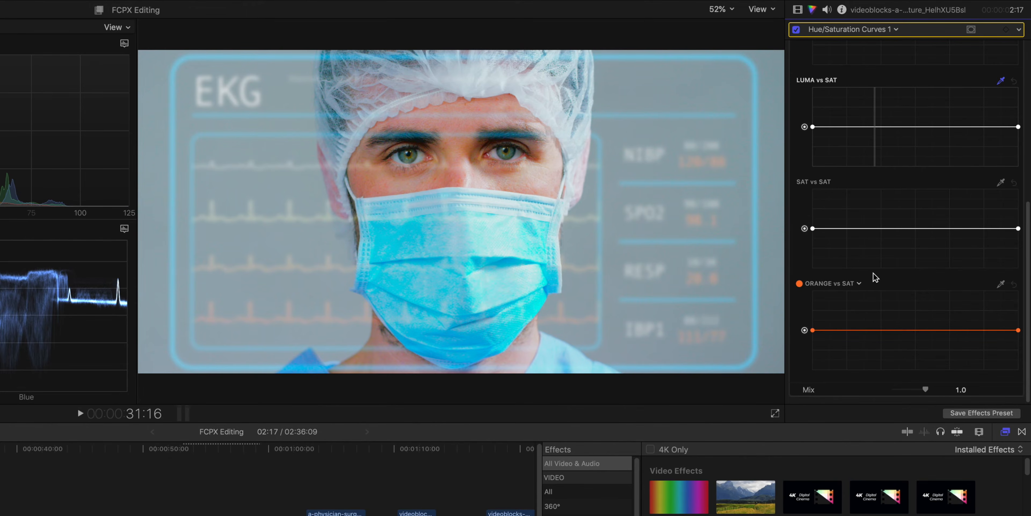
pyautogui.click(902, 228)
pyautogui.click(845, 228)
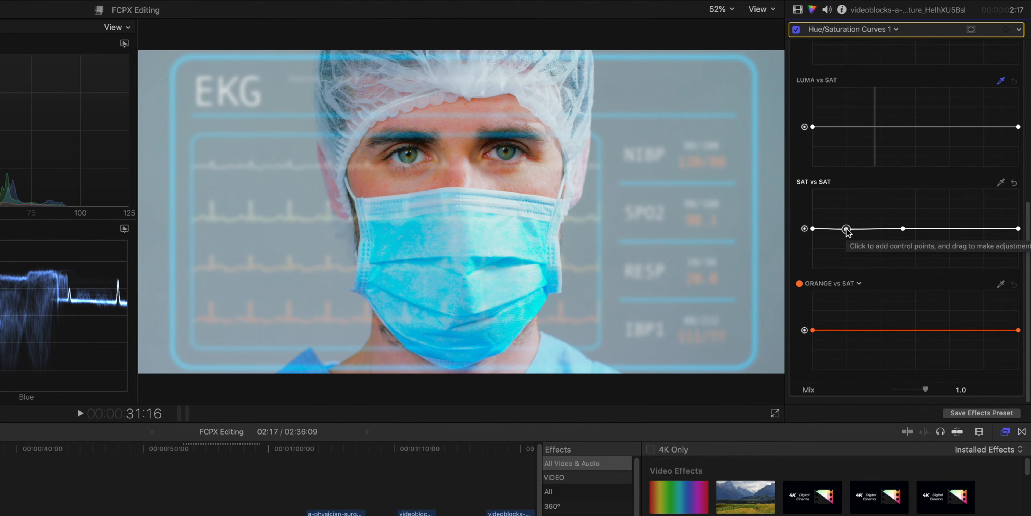
pyautogui.moveTo(846, 229); pyautogui.dragTo(847, 246)
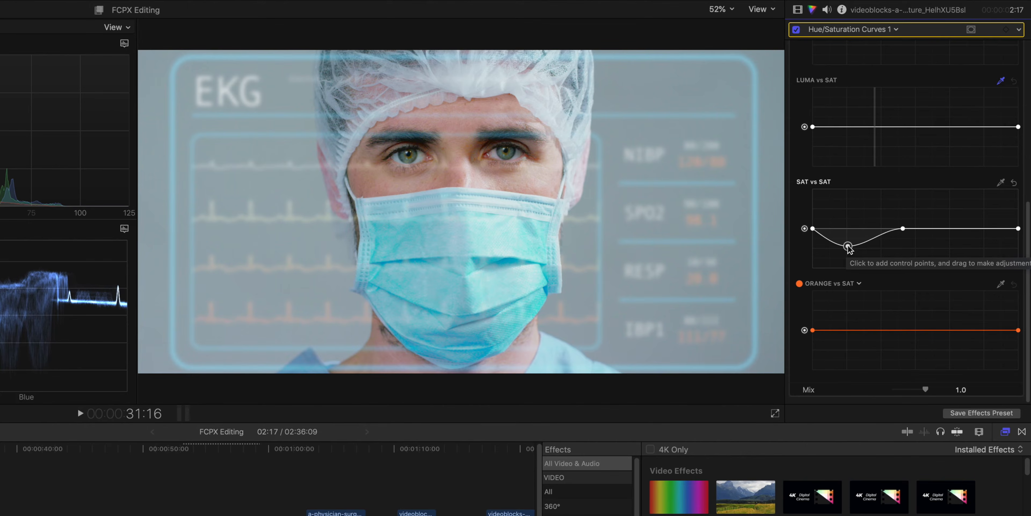
pyautogui.moveTo(848, 246); pyautogui.dragTo(851, 240)
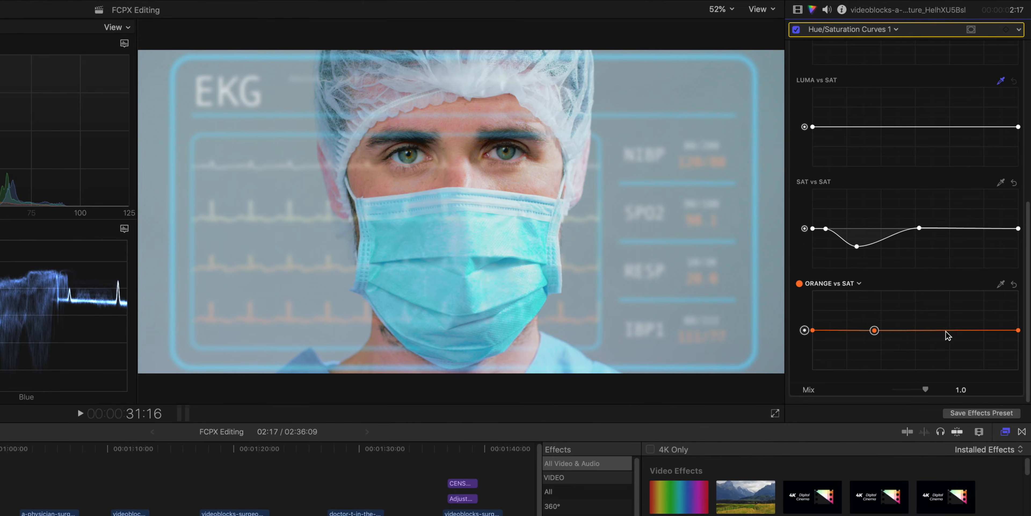
# Add control points to the Orange vs Sat curve and raise the middle one slightly to boost the saturation of brighter orange tones
pyautogui.click(950, 330)
pyautogui.moveTo(913, 331)
pyautogui.mouseDown()
pyautogui.moveTo(918, 294)
pyautogui.moveTo(917, 316)
pyautogui.mouseUp()
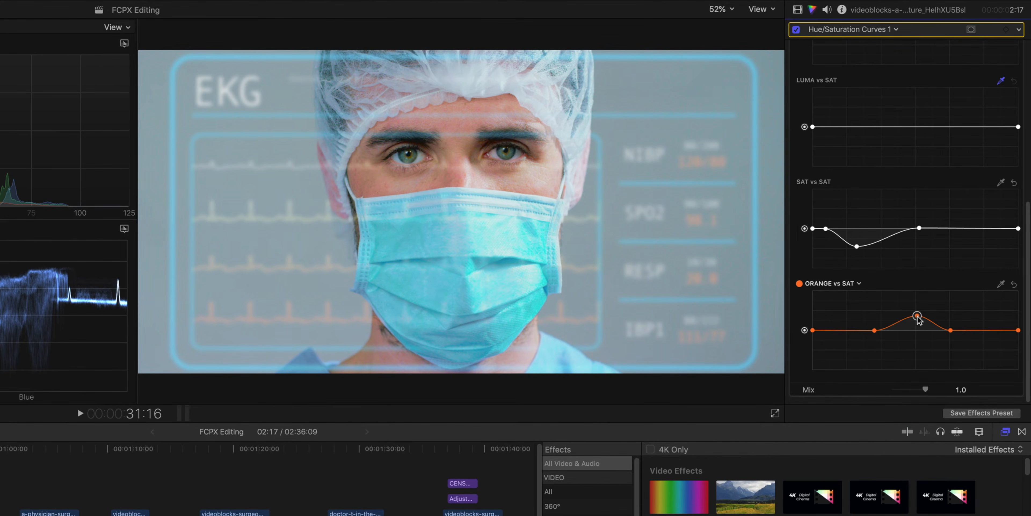
pyautogui.moveTo(805, 329); pyautogui.dragTo(803, 298)
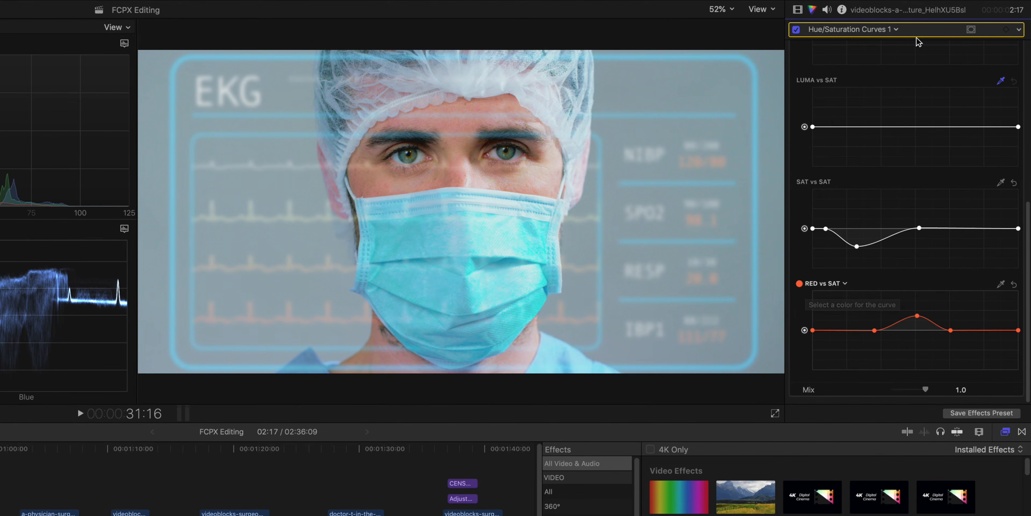
# Toggle the Hue/Saturation Curves correction off and on to compare the clip before and after
pyautogui.click(883, 29)
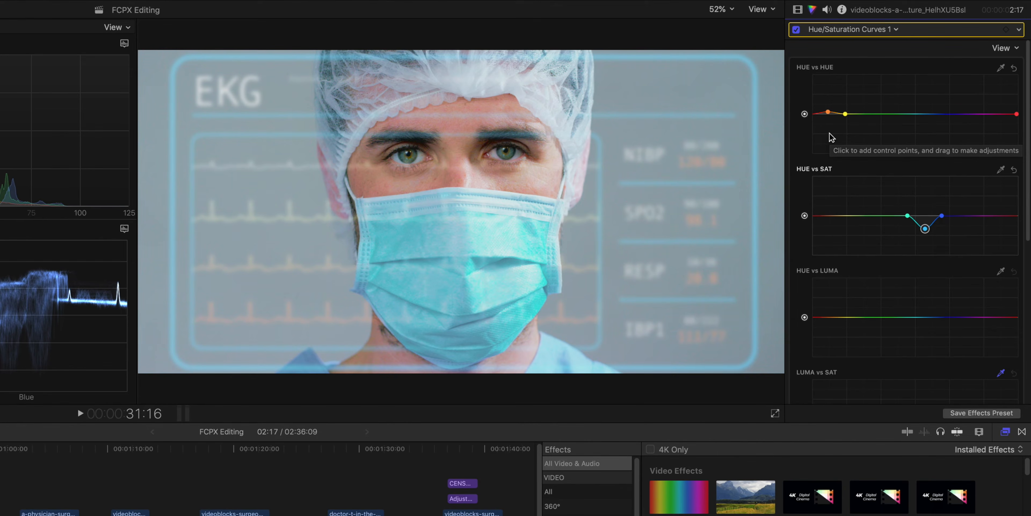
pyautogui.scroll(-10, 875, 166)
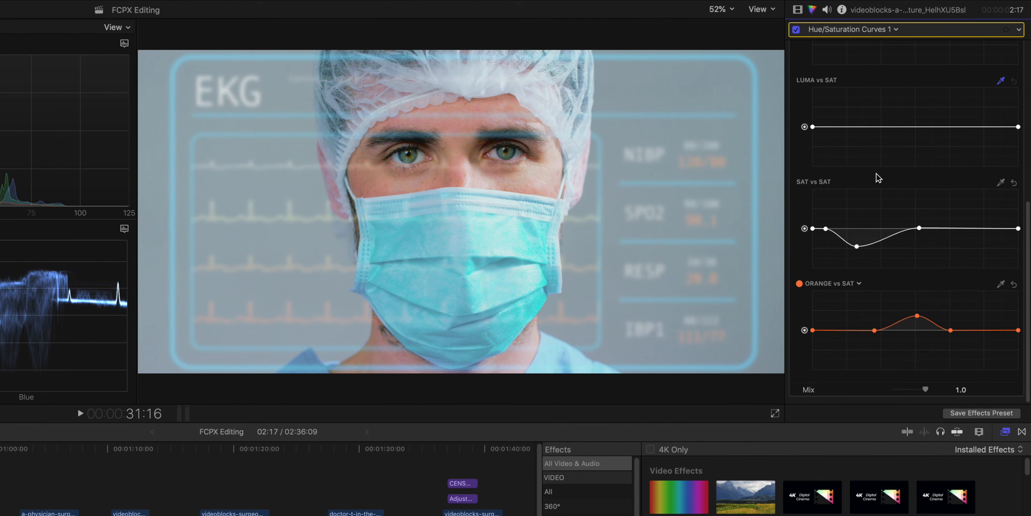
pyautogui.click(797, 30)
pyautogui.click(796, 30)
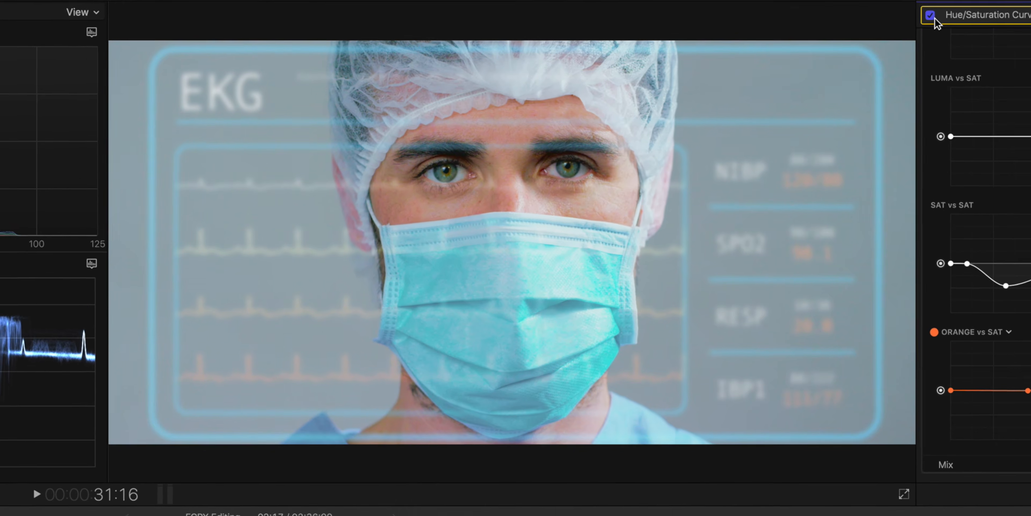
pyautogui.click(950, 17)
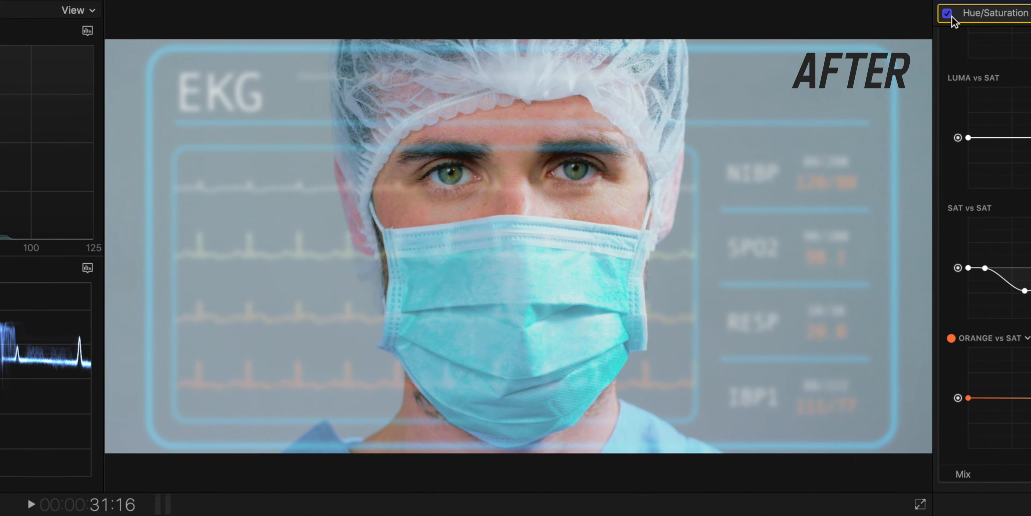
pyautogui.click(947, 14)
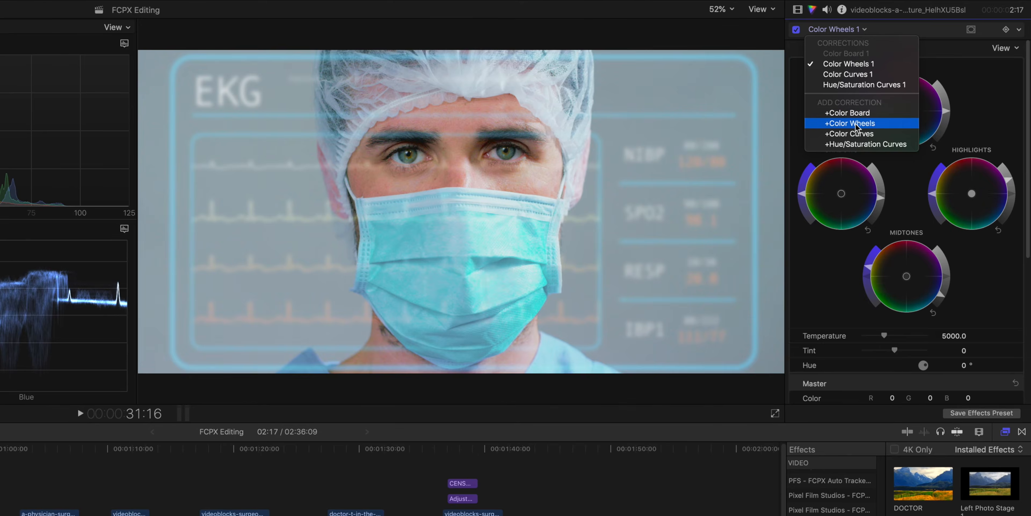
# Add a second Color Wheels correction and set its midtones to red 38, green 9 and brightness -0.07
pyautogui.click(855, 123)
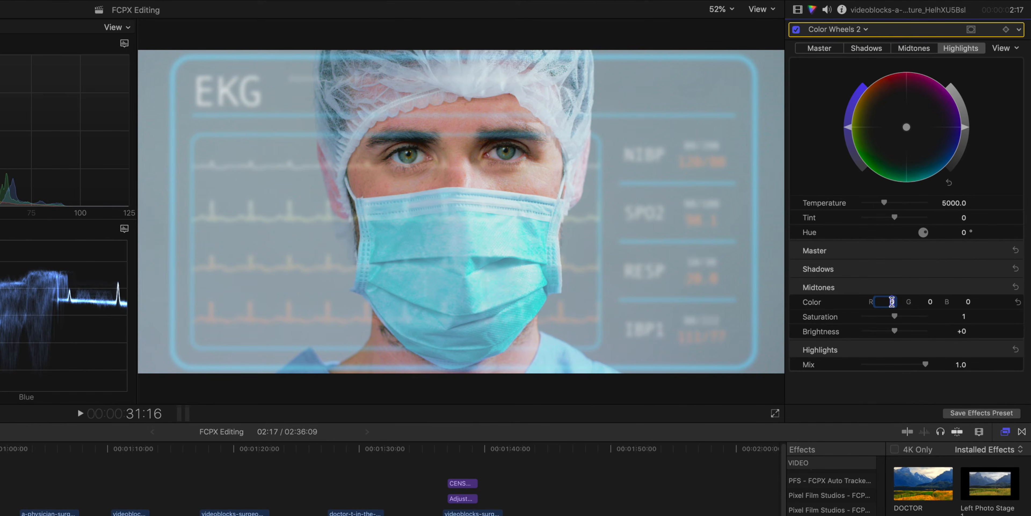
pyautogui.click(928, 301)
pyautogui.write('9')
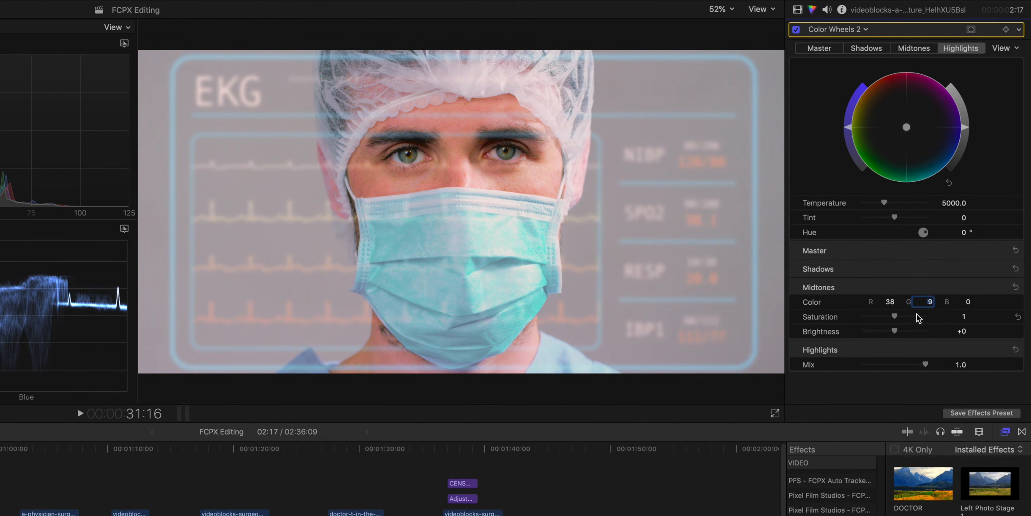
pyautogui.moveTo(894, 330); pyautogui.dragTo(892, 330)
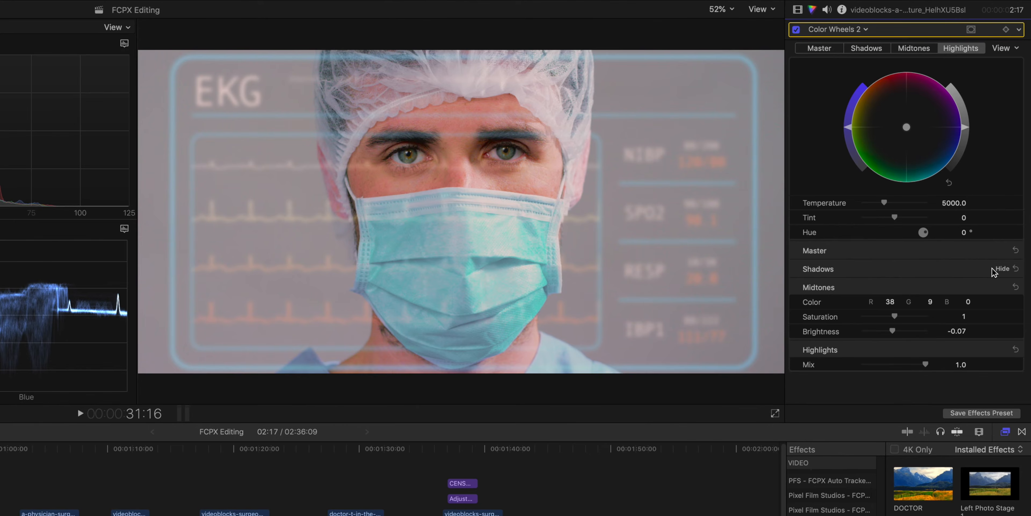
# Set the shadows color of the second Color Wheels correction to green 51 and blue 128
pyautogui.click(1000, 269)
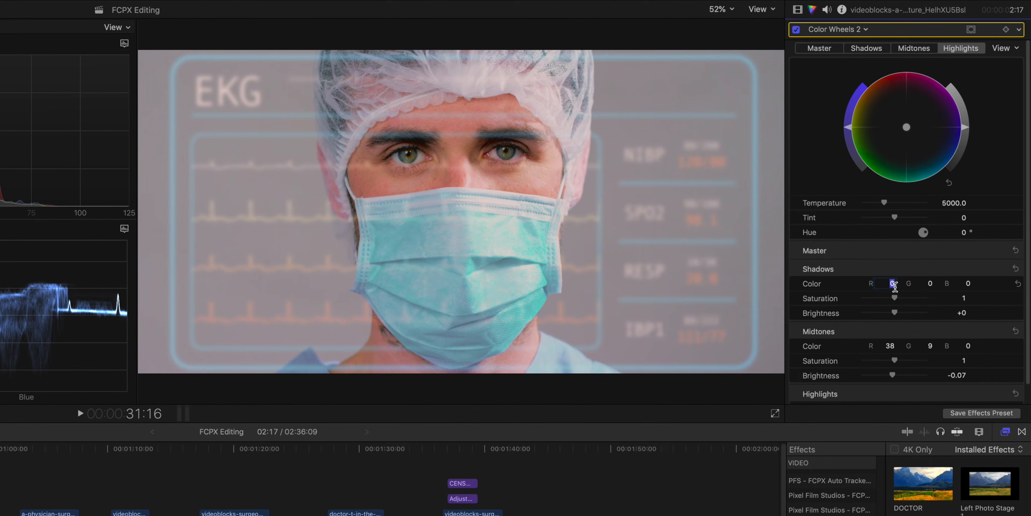
pyautogui.click(930, 283)
pyautogui.write('51')
pyautogui.click(967, 283)
pyautogui.write('12')
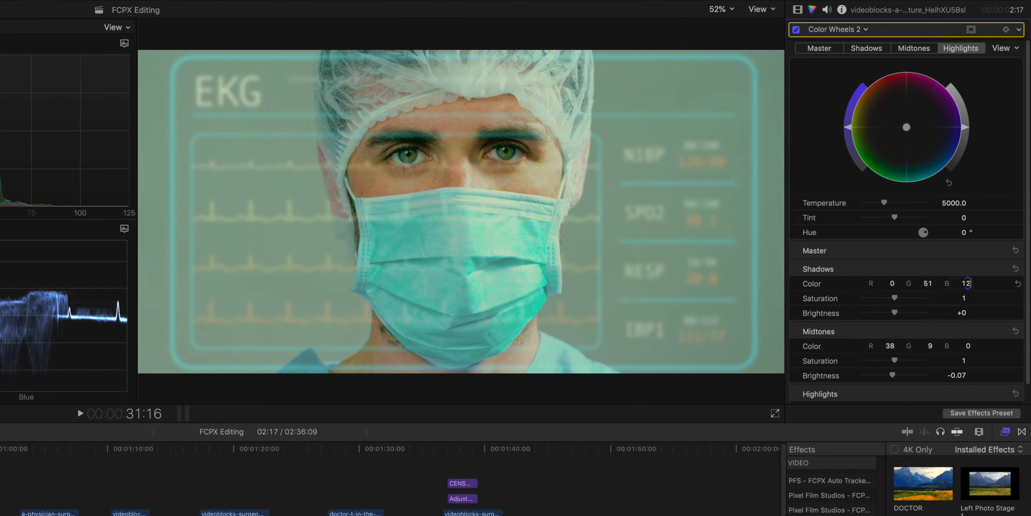
pyautogui.write('8')
pyautogui.press('Return')
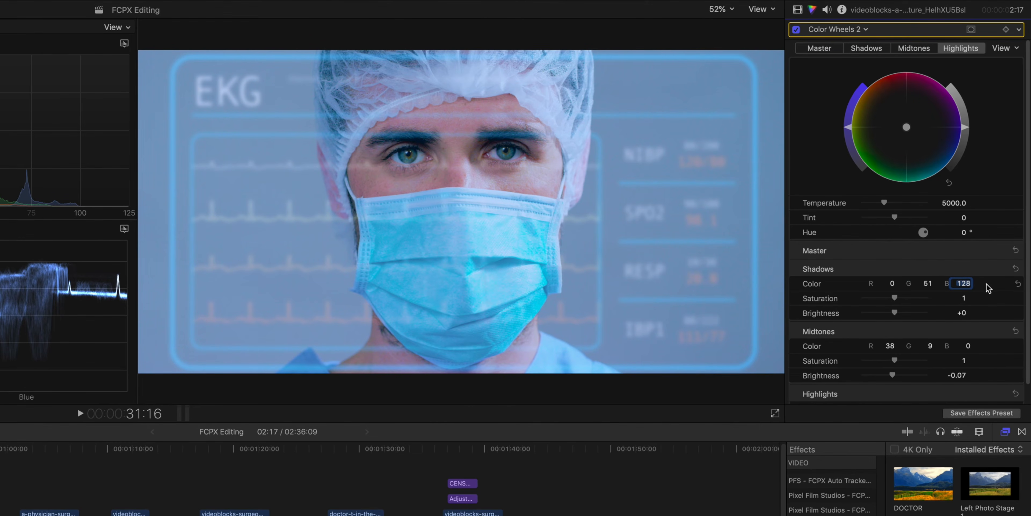
# Set the highlights color of the second Color Wheels correction to red 90 and green 57, and raise the highlights brightness slightly
pyautogui.scroll(-3, 921, 280)
pyautogui.click(892, 345)
pyautogui.write('90')
pyautogui.press('Tab')
pyautogui.write('57')
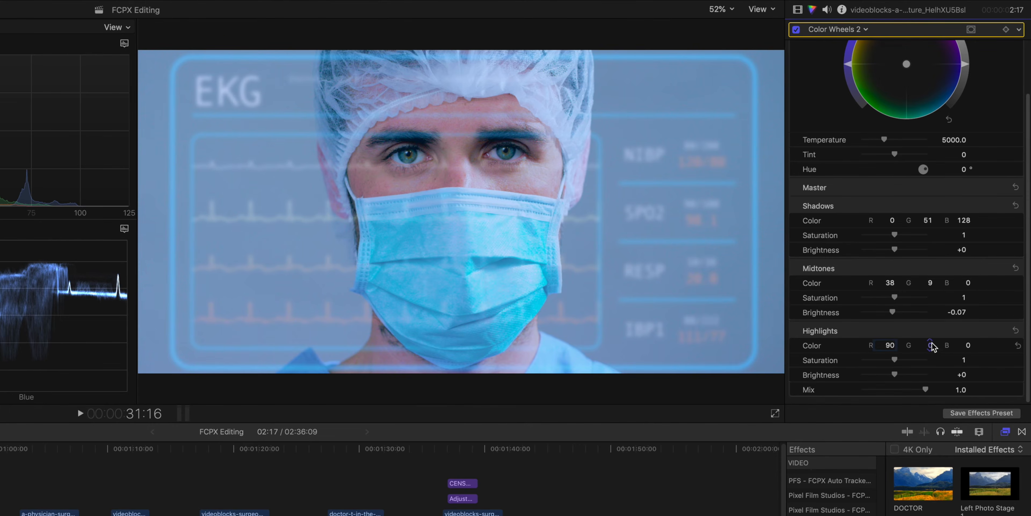
pyautogui.press('Return')
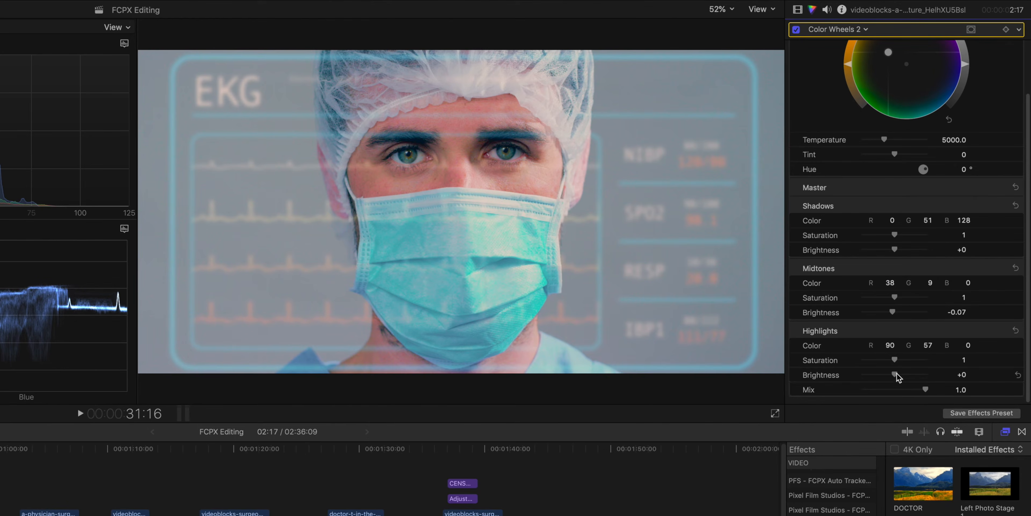
pyautogui.moveTo(895, 374); pyautogui.dragTo(896, 376)
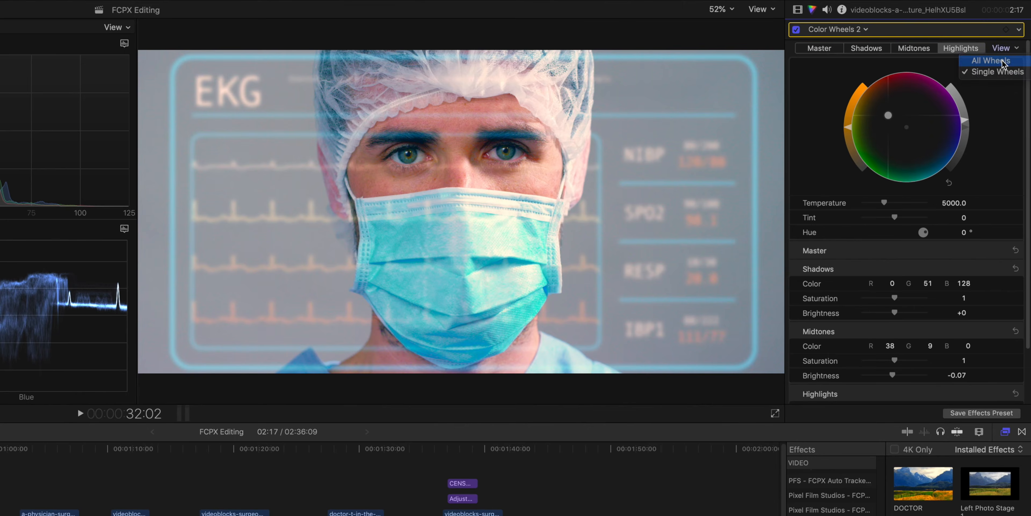
# Show all color wheels together, and toggle all of the clip's effects off and on to compare the full grade
pyautogui.click(1003, 60)
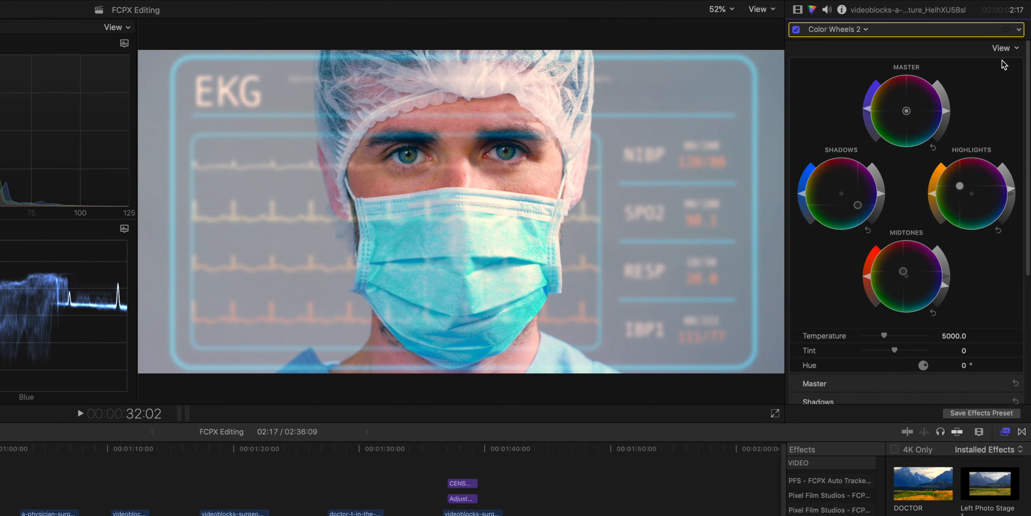
pyautogui.click(798, 10)
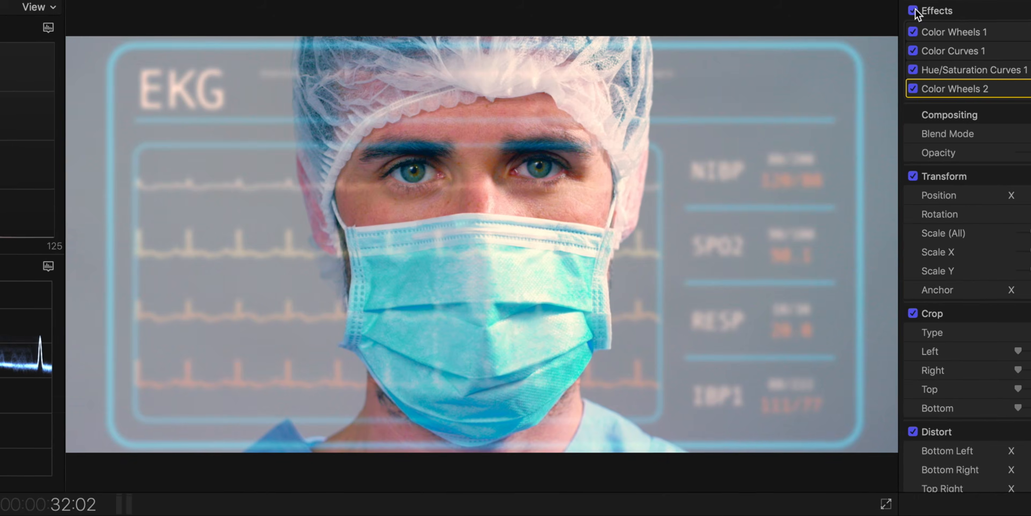
pyautogui.click(914, 10)
pyautogui.click(914, 11)
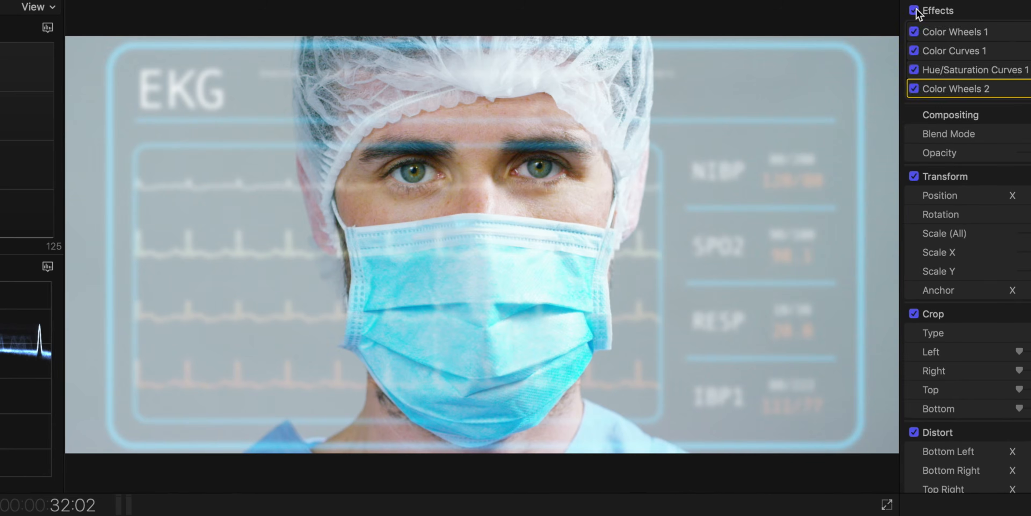
pyautogui.click(915, 11)
pyautogui.click(914, 11)
pyautogui.click(914, 11)
pyautogui.click(915, 11)
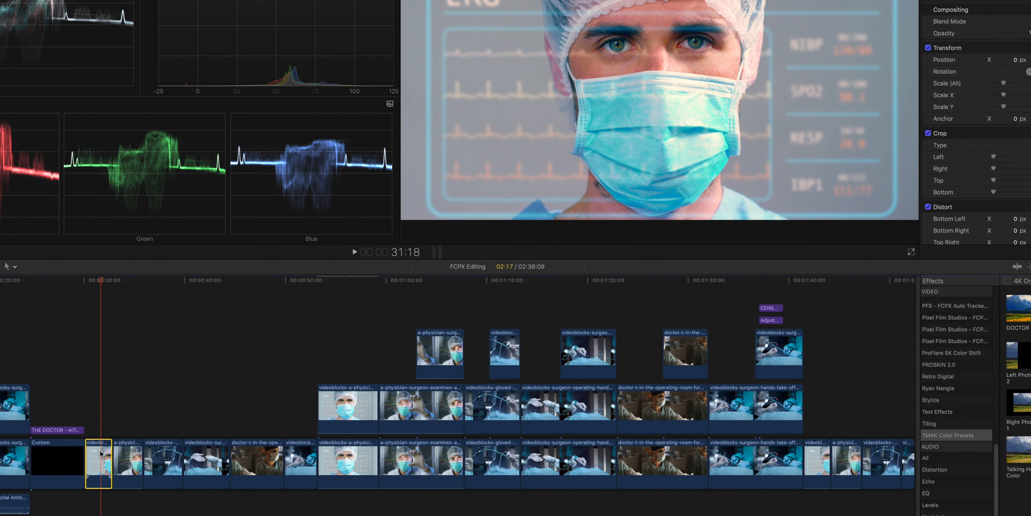
# Try to paste only the graded clip's four color corrections onto the five following clips, excluding the transform and audio attributes
pyautogui.press('super+c')
pyautogui.moveTo(141, 430); pyautogui.dragTo(294, 457)
pyautogui.press('super+shift+v')
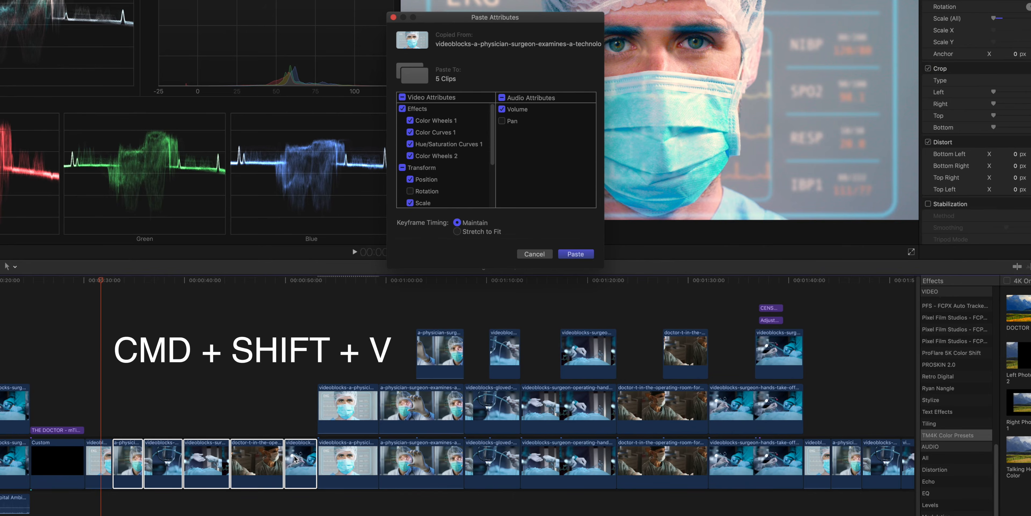
pyautogui.click(402, 98)
pyautogui.click(501, 98)
pyautogui.click(412, 120)
pyautogui.click(410, 132)
pyautogui.click(410, 144)
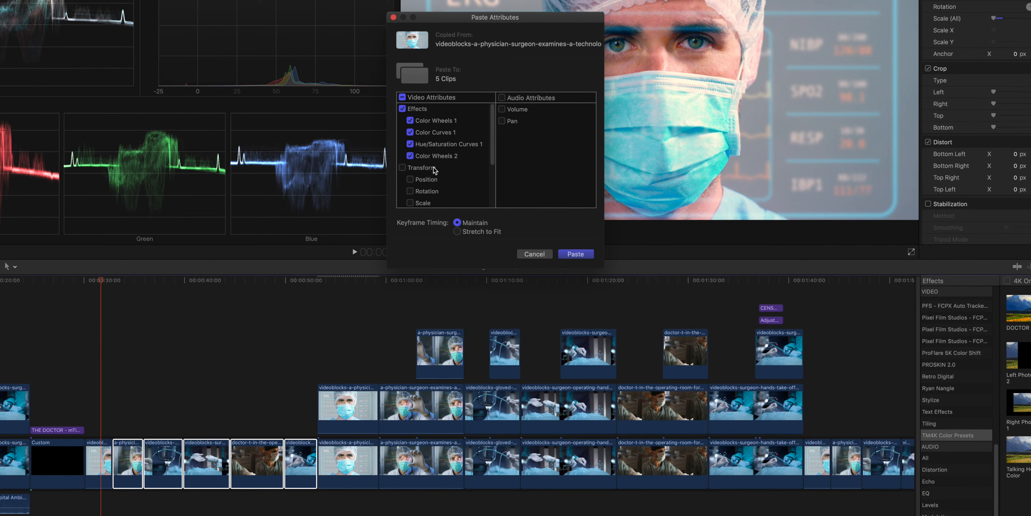
pyautogui.click(531, 255)
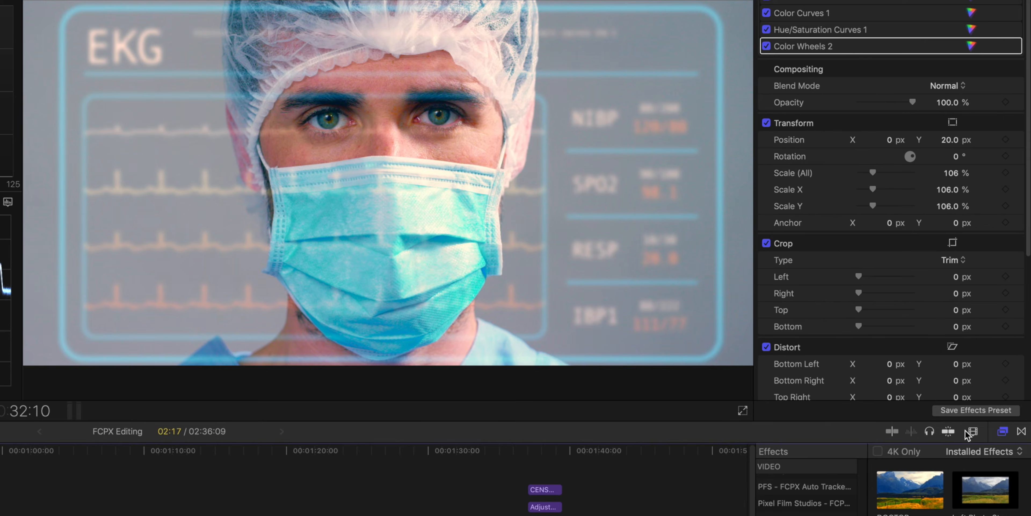
# Save the clip's four color corrections, without any transform attributes, as an effects preset named "Teal and Red" in the TM4K Color Presets category
pyautogui.click(976, 409)
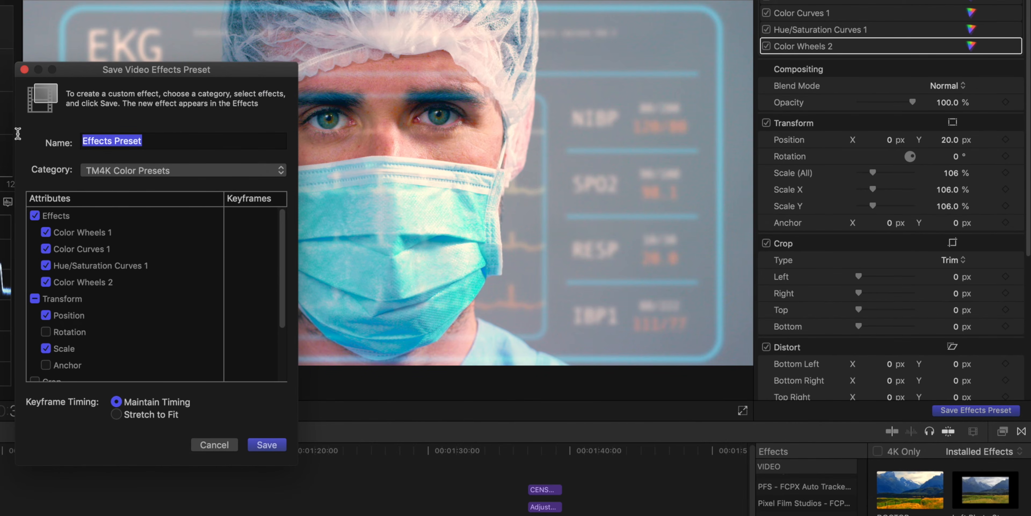
pyautogui.write('Teal and Red')
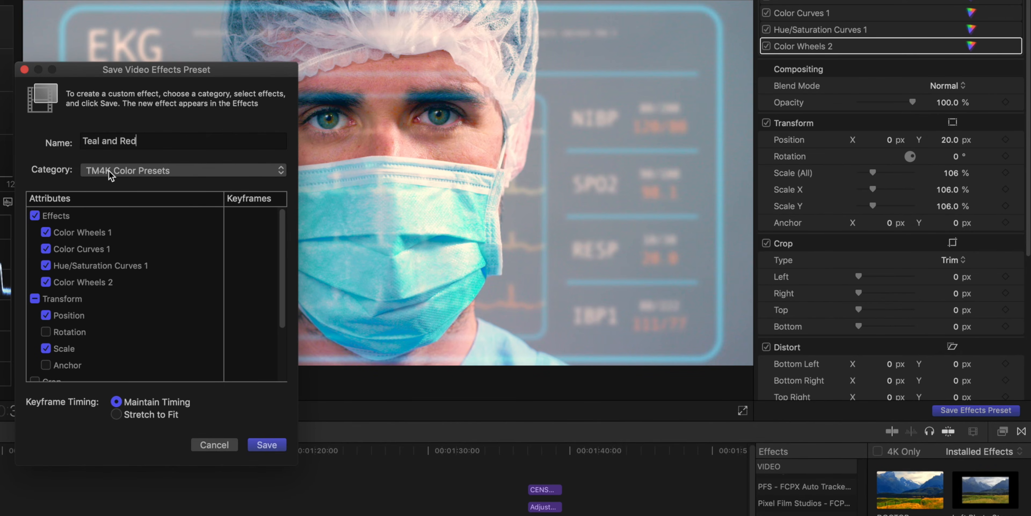
pyautogui.click(35, 216)
pyautogui.click(35, 299)
pyautogui.click(34, 298)
pyautogui.scroll(-3, 67, 299)
pyautogui.scroll(3, 65, 300)
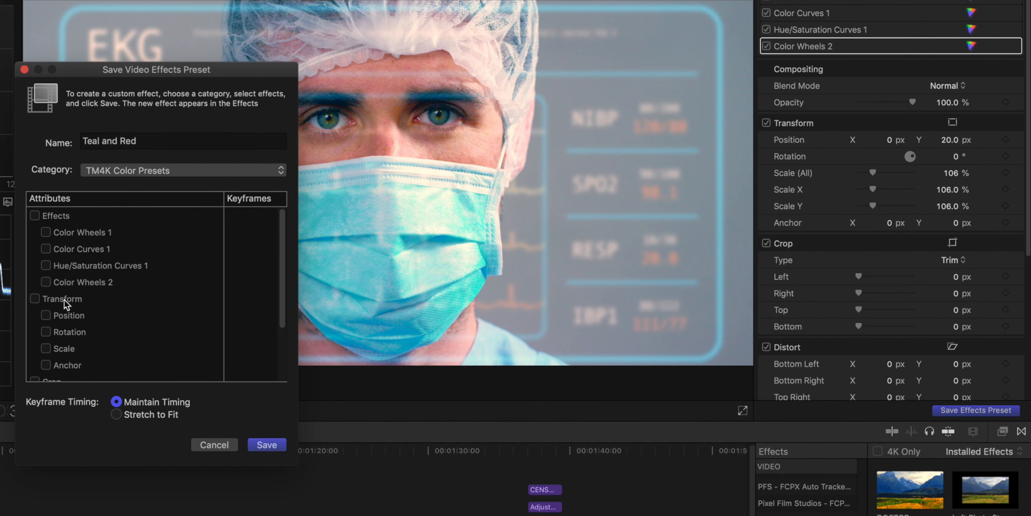
pyautogui.click(58, 235)
pyautogui.click(52, 251)
pyautogui.click(57, 278)
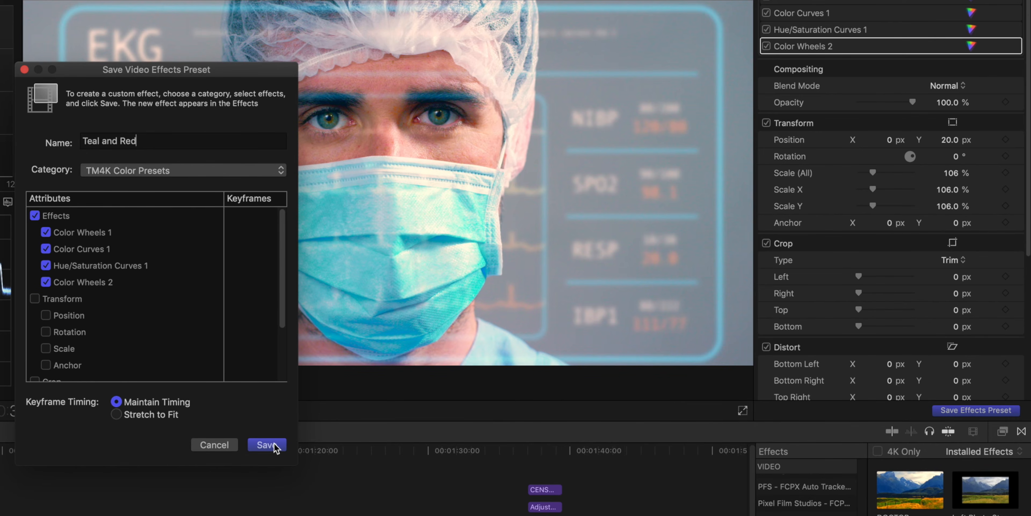
pyautogui.click(266, 445)
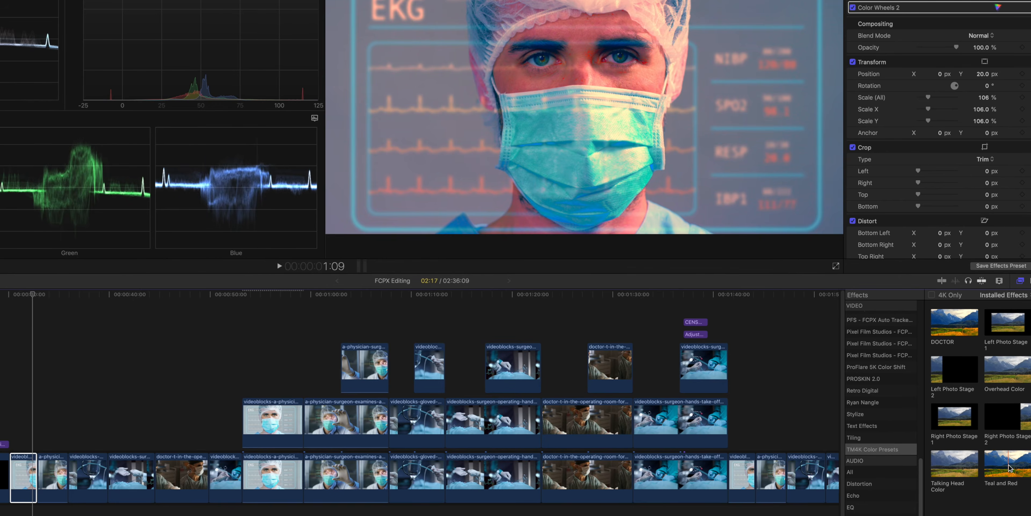
# Apply the Teal and Red preset to the ungraded clips following the masked doctor clip in the primary storyline
pyautogui.moveTo(1011, 462); pyautogui.dragTo(58, 470)
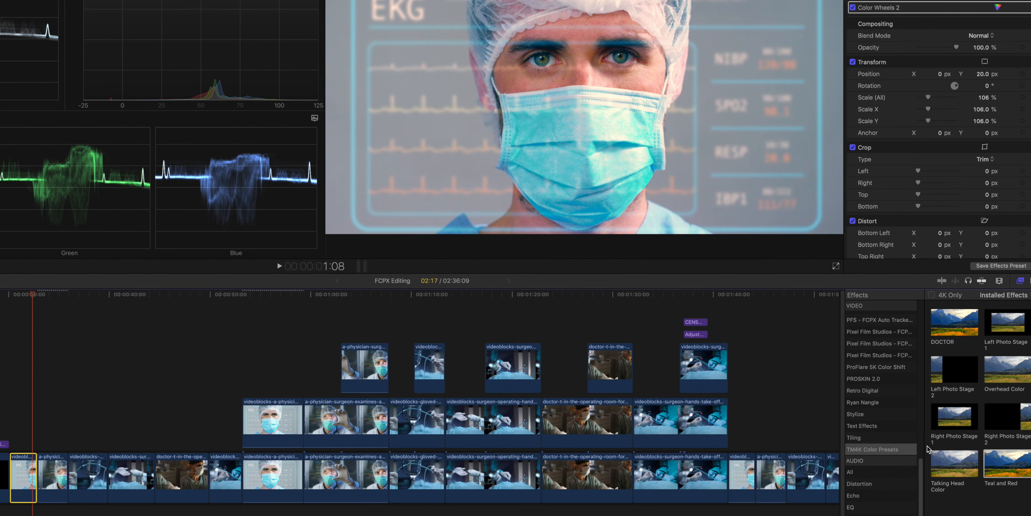
pyautogui.moveTo(1009, 464); pyautogui.dragTo(207, 476)
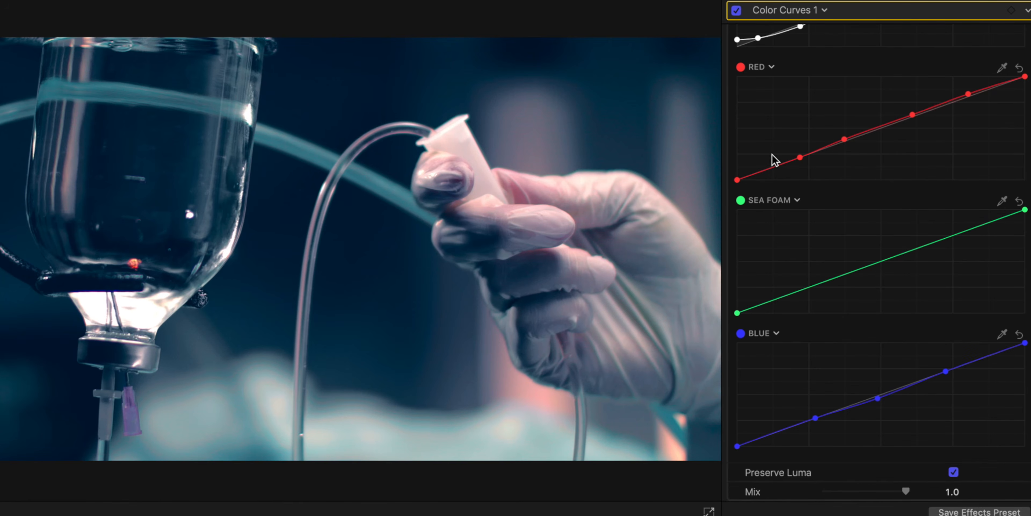
pyautogui.scroll(-1, 821, 280)
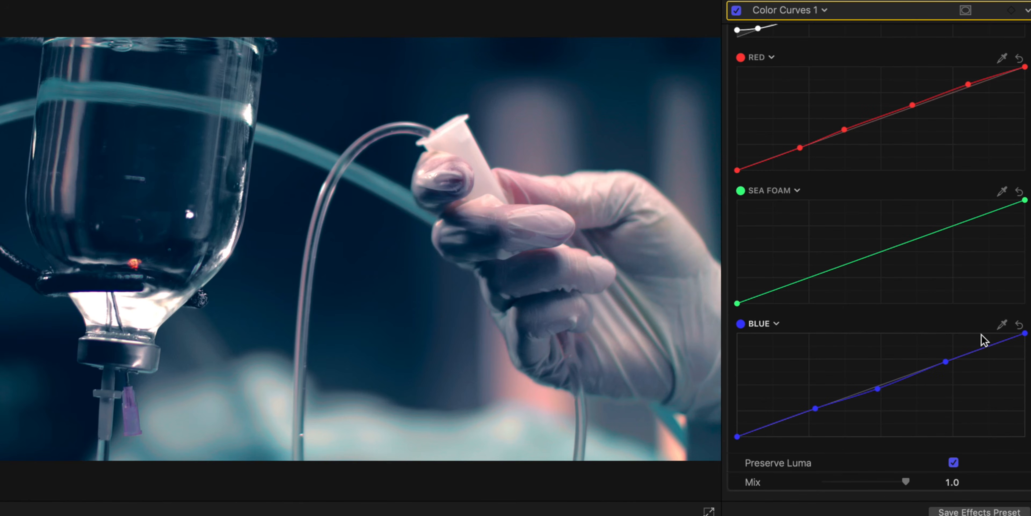